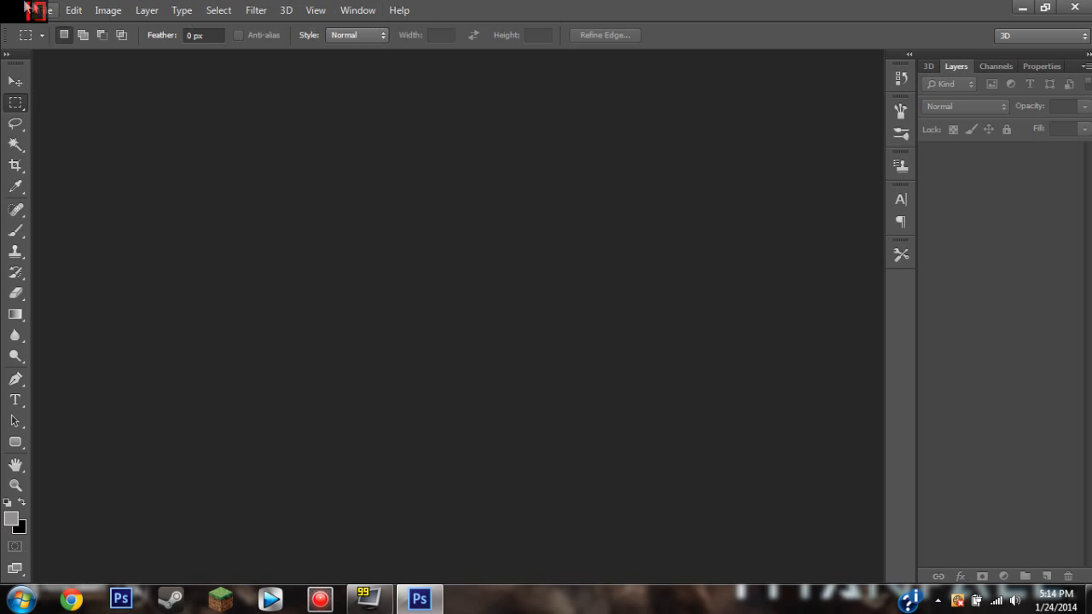
# Create a new 1920 x 1366 pixel RGB document at 72 pixels/inch with a transparent background.
pyautogui.click(51, 12)
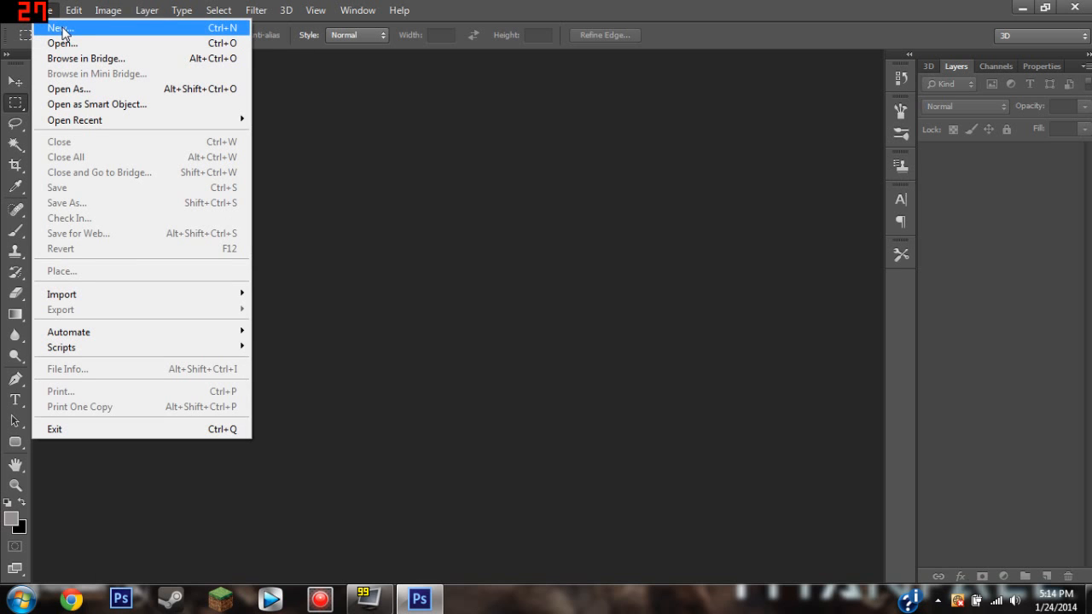
pyautogui.click(62, 29)
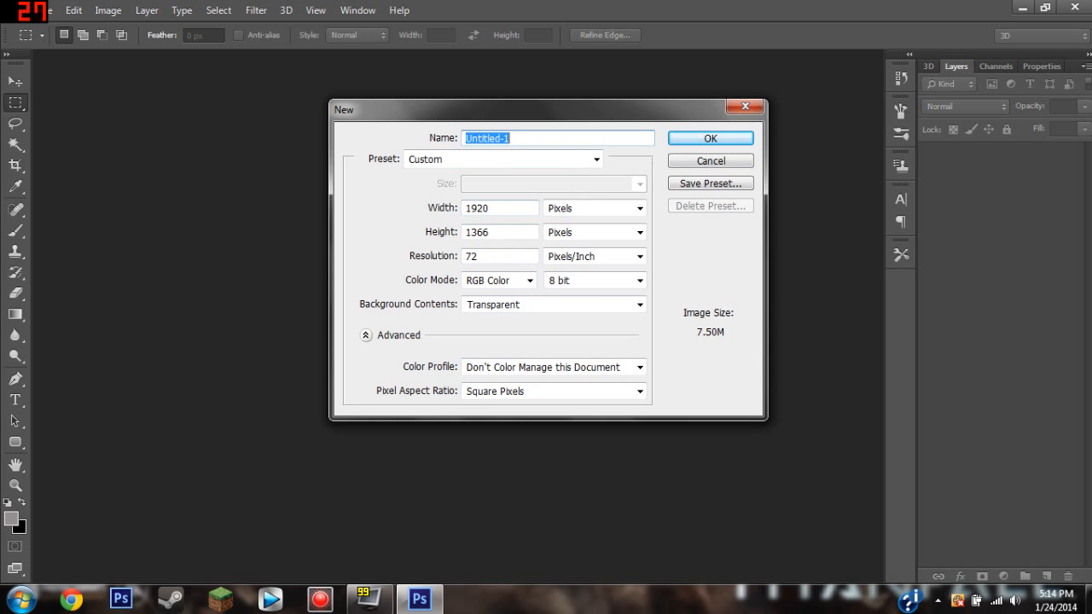
pyautogui.click(687, 143)
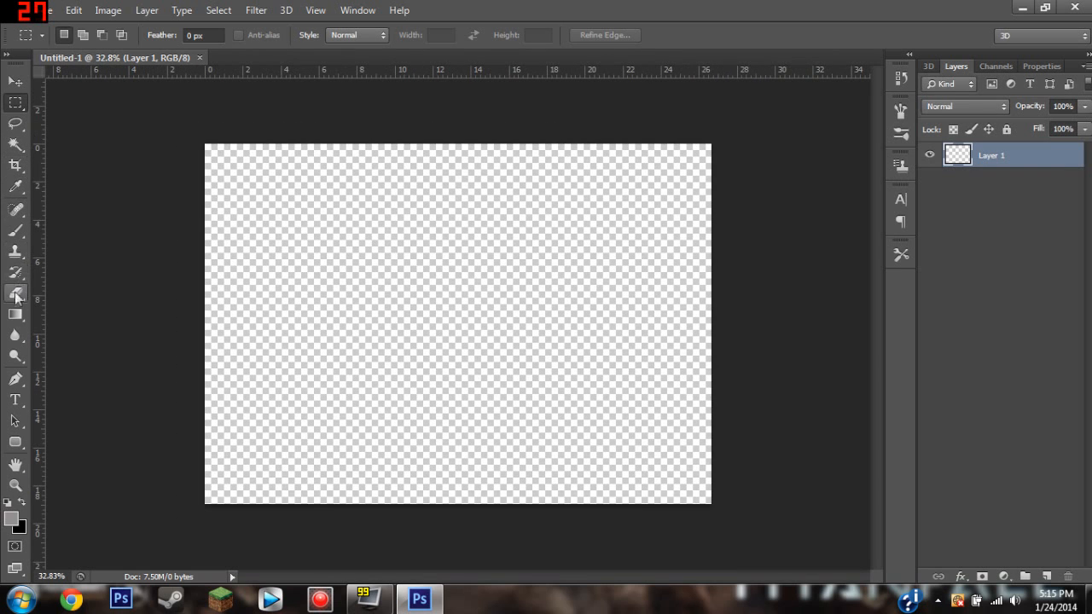
# Add the text "VAPORIZE" near the middle of the canvas in the Reconstruct font at 150 pt.
pyautogui.click(15, 399)
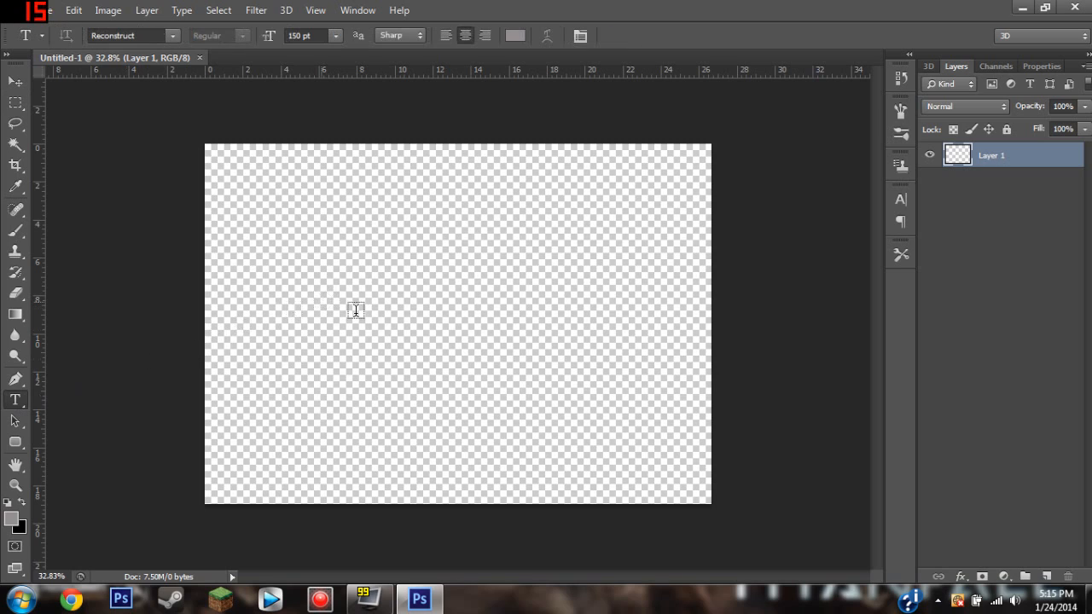
pyautogui.click(384, 317)
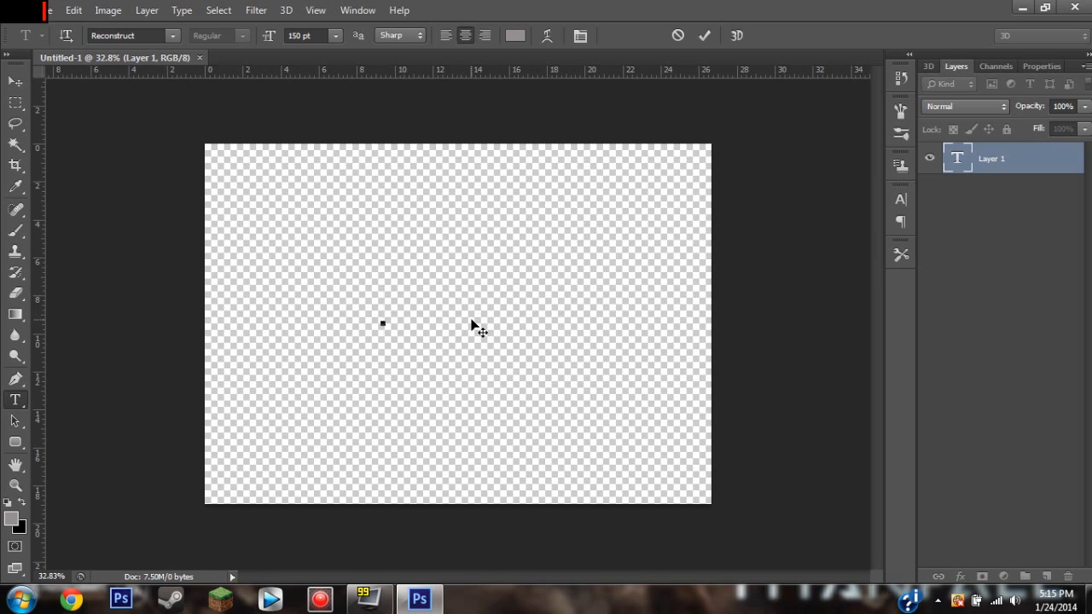
pyautogui.write('VAQR')
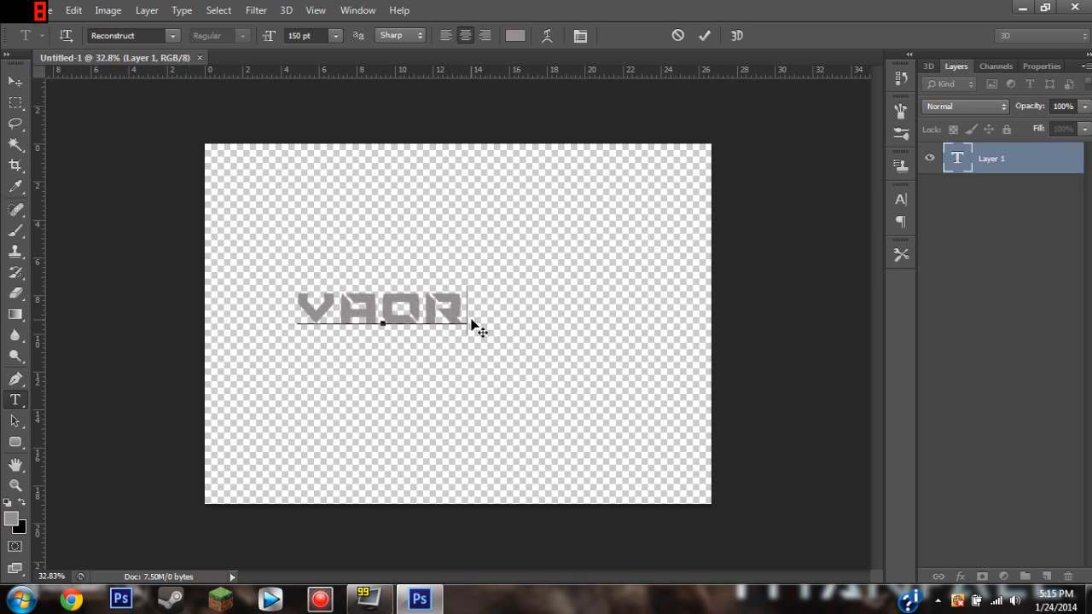
pyautogui.write('IZE')
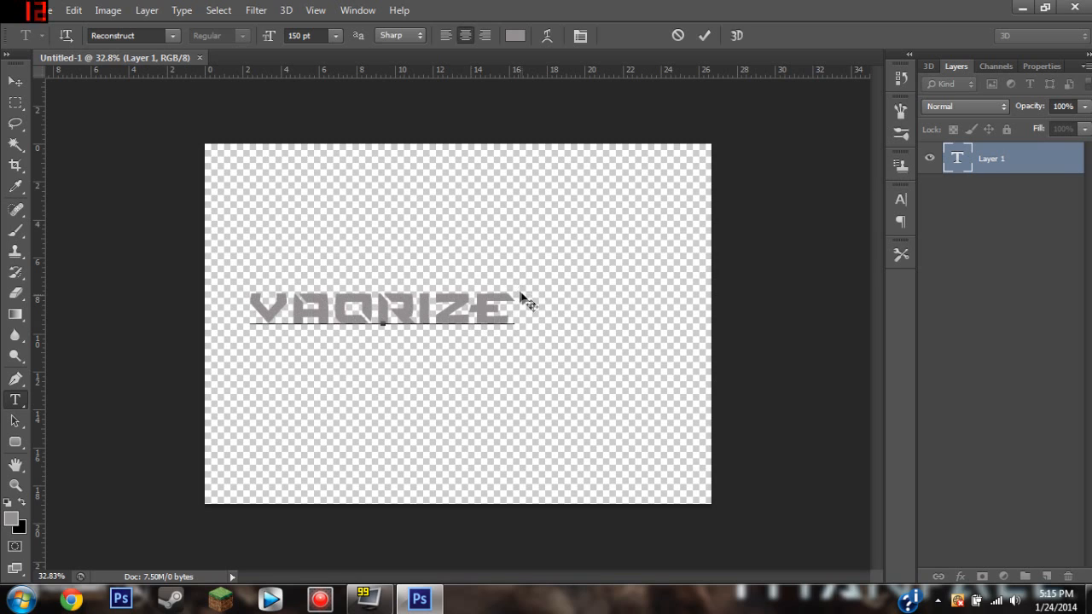
pyautogui.click(352, 301)
pyautogui.write('P')
pyautogui.moveTo(431, 259); pyautogui.dragTo(499, 276)
pyautogui.click(704, 36)
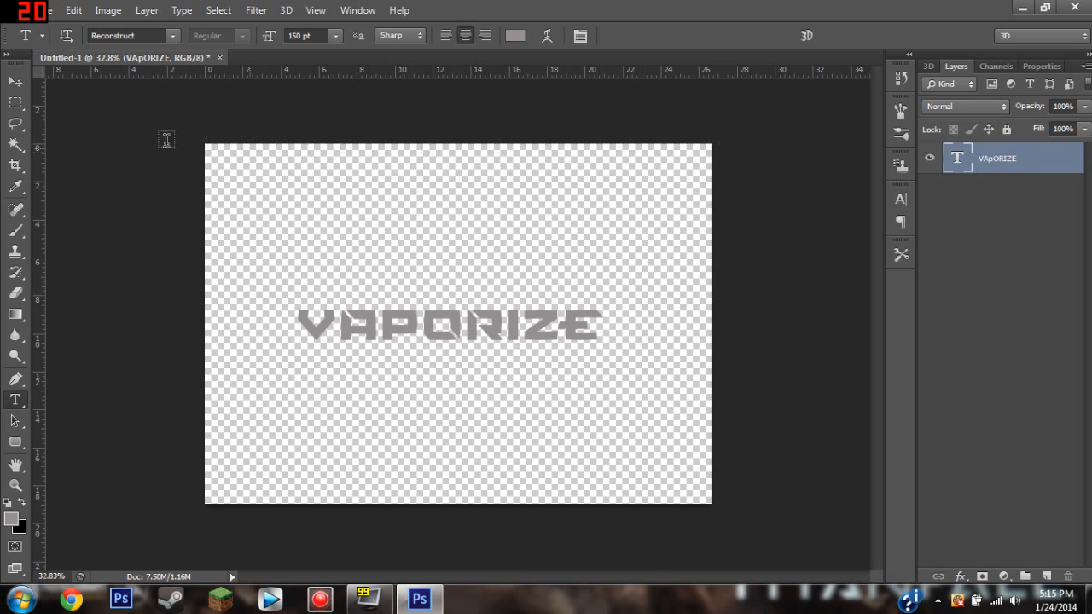
# Center the VAPORIZE text horizontally on the canvas and clear the selection.
pyautogui.click(10, 81)
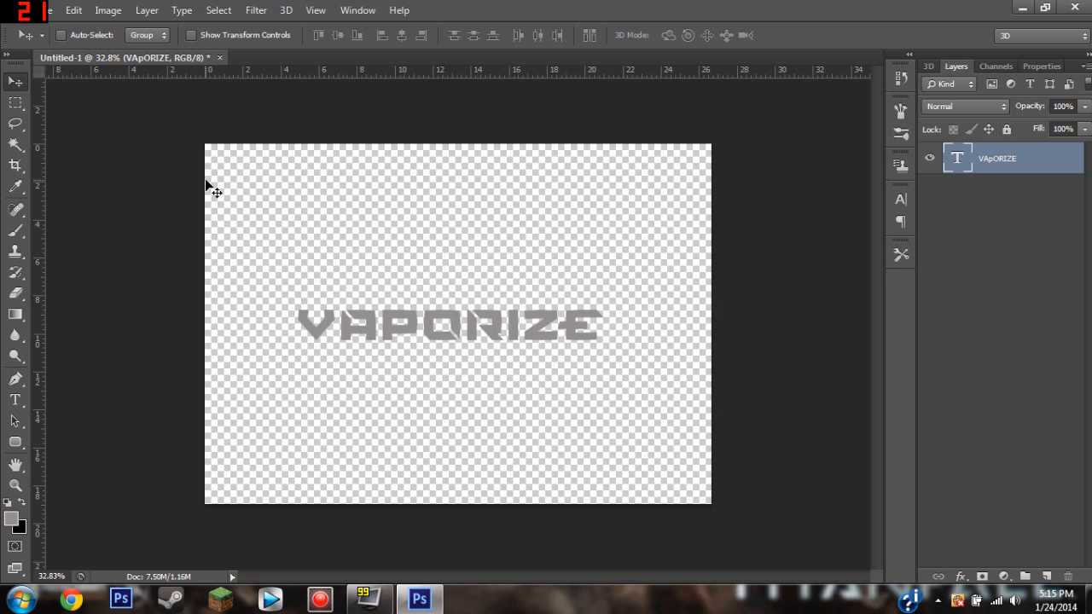
pyautogui.hotkey('ctrl', 'a')
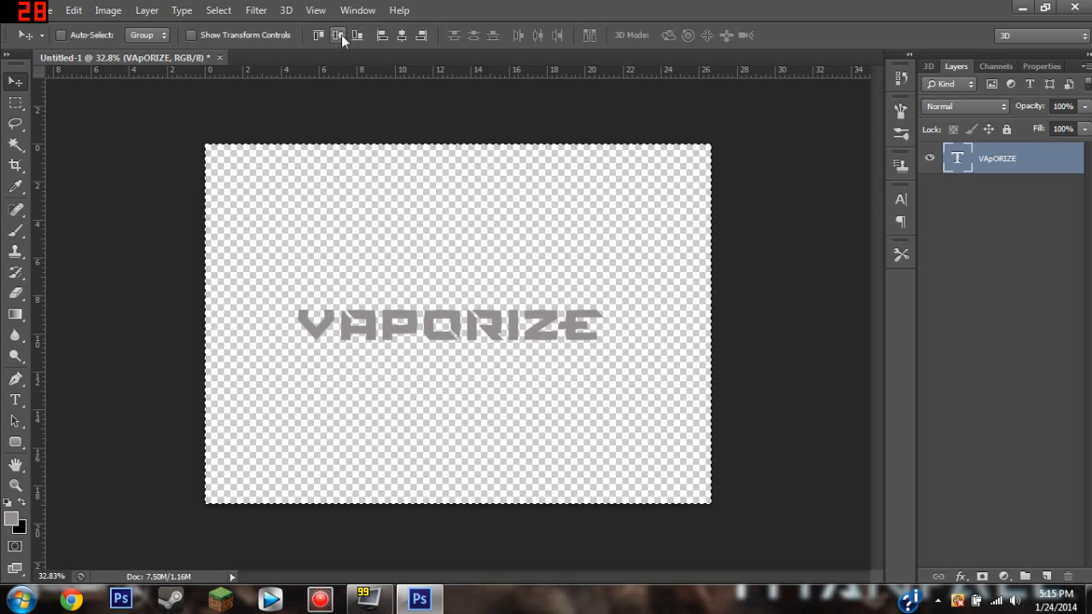
pyautogui.click(401, 35)
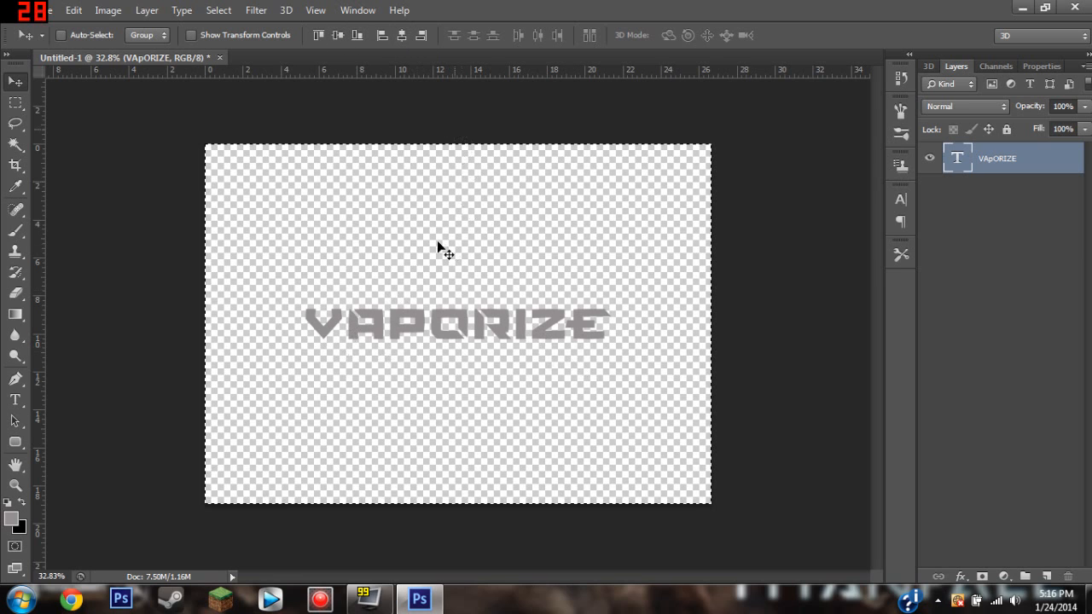
pyautogui.hotkey('ctrl', 'd')
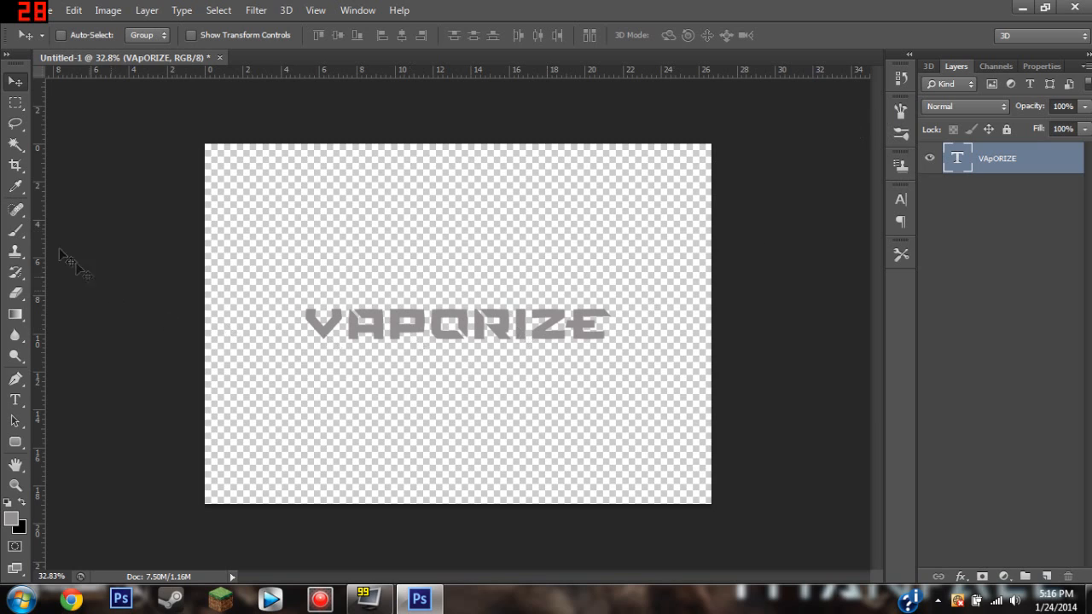
# Convert the VAPORIZE text layer into a 3D extrusion.
pyautogui.click(16, 401)
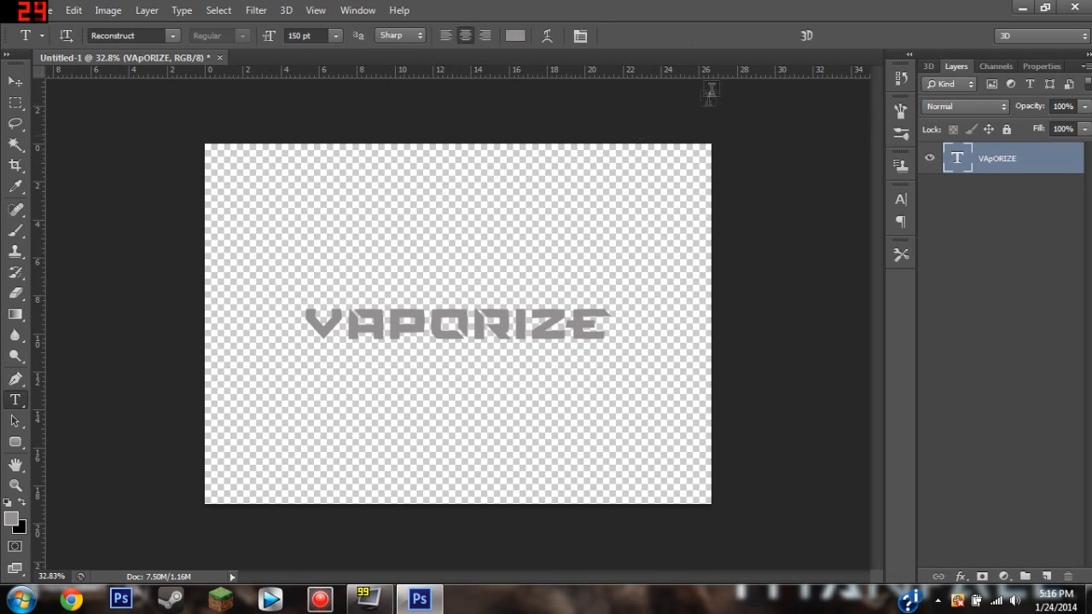
pyautogui.click(810, 35)
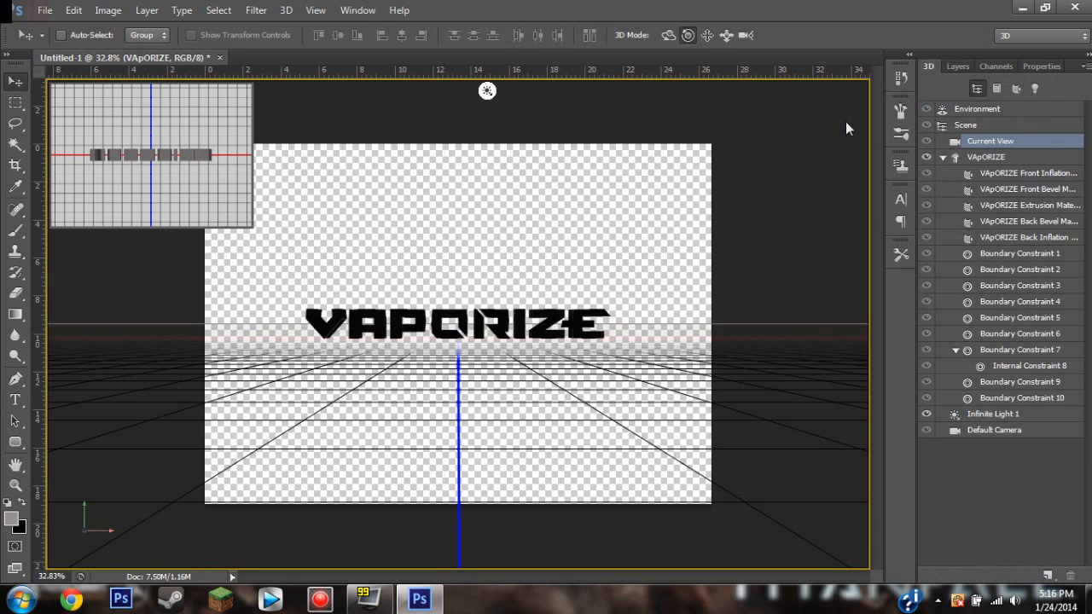
pyautogui.hotkey('ctrl', '+')
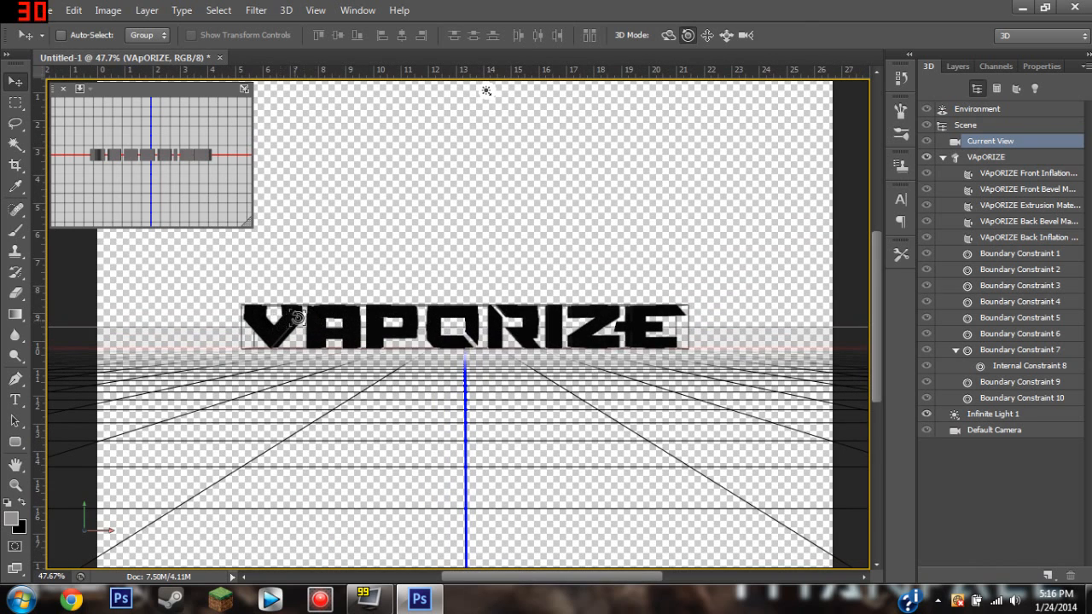
# Enlarge the secondary 3D view slightly and set it to the Front view.
pyautogui.moveTo(254, 230); pyautogui.dragTo(388, 323)
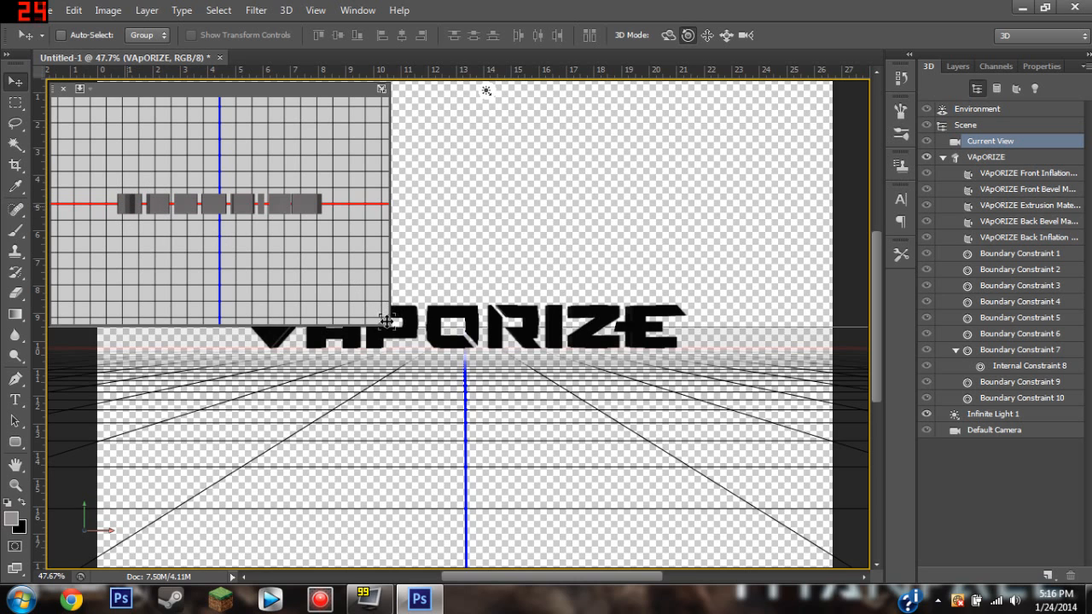
pyautogui.moveTo(383, 324); pyautogui.dragTo(287, 252)
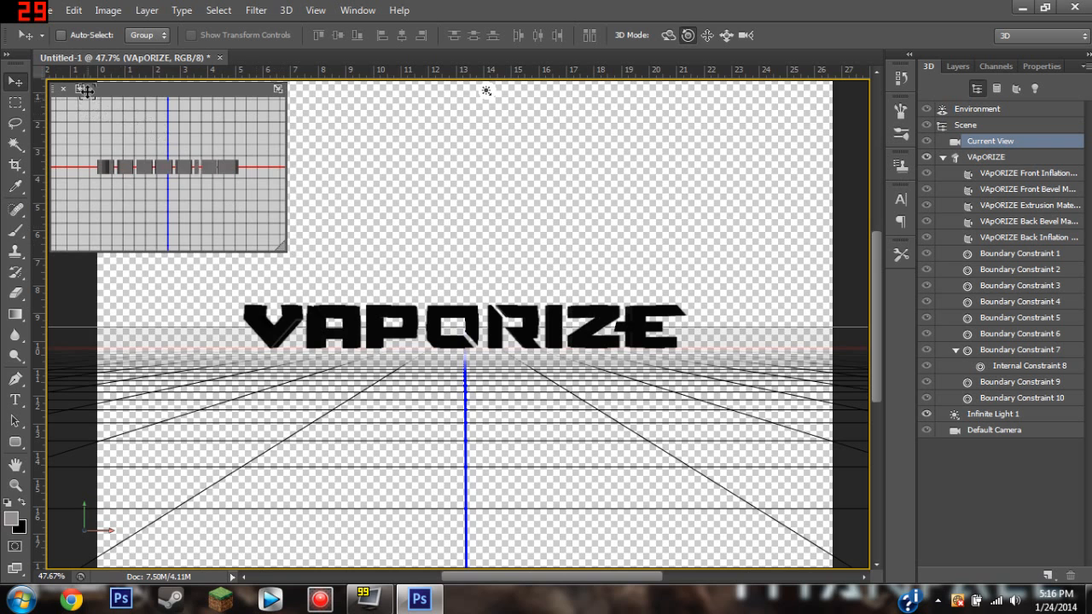
pyautogui.click(89, 91)
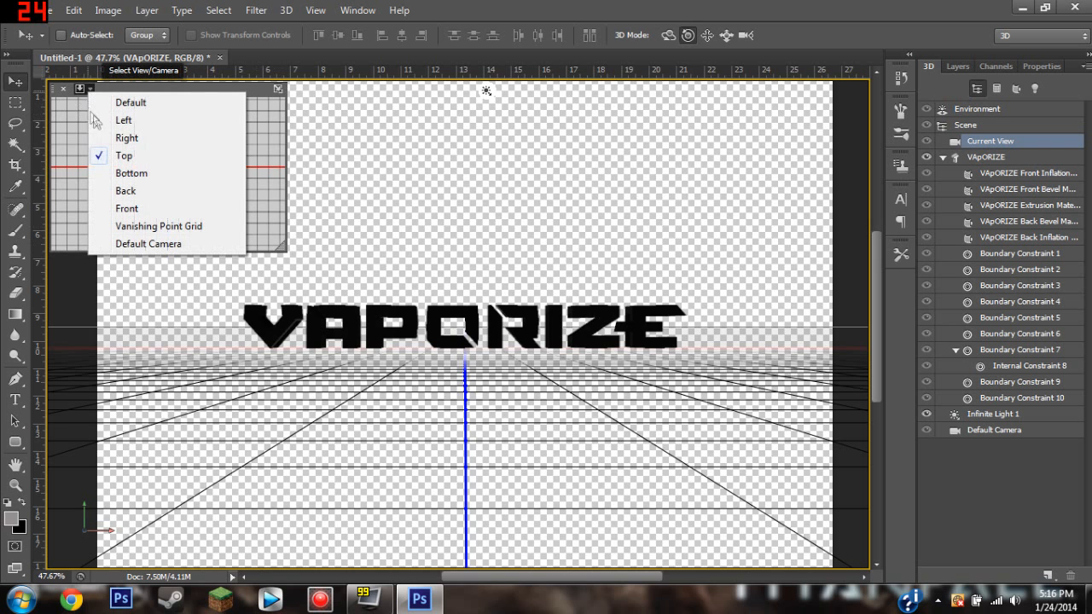
pyautogui.click(126, 208)
pyautogui.scroll(2, 164, 175)
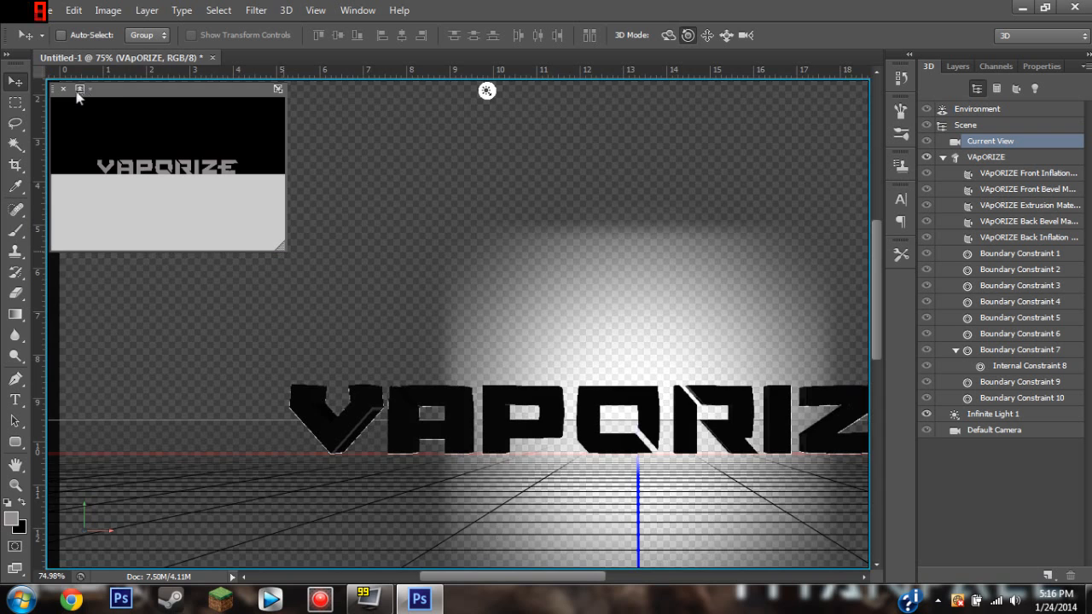
# Select the VAPORIZE mesh in the 3D scene and set the secondary view to Default Camera.
pyautogui.click(80, 90)
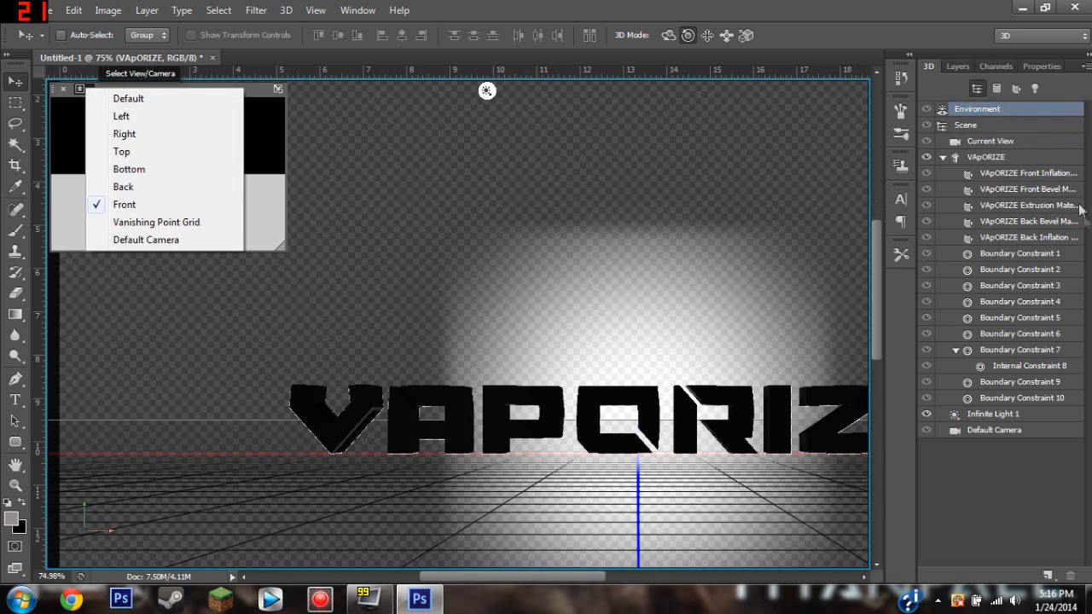
pyautogui.click(1006, 160)
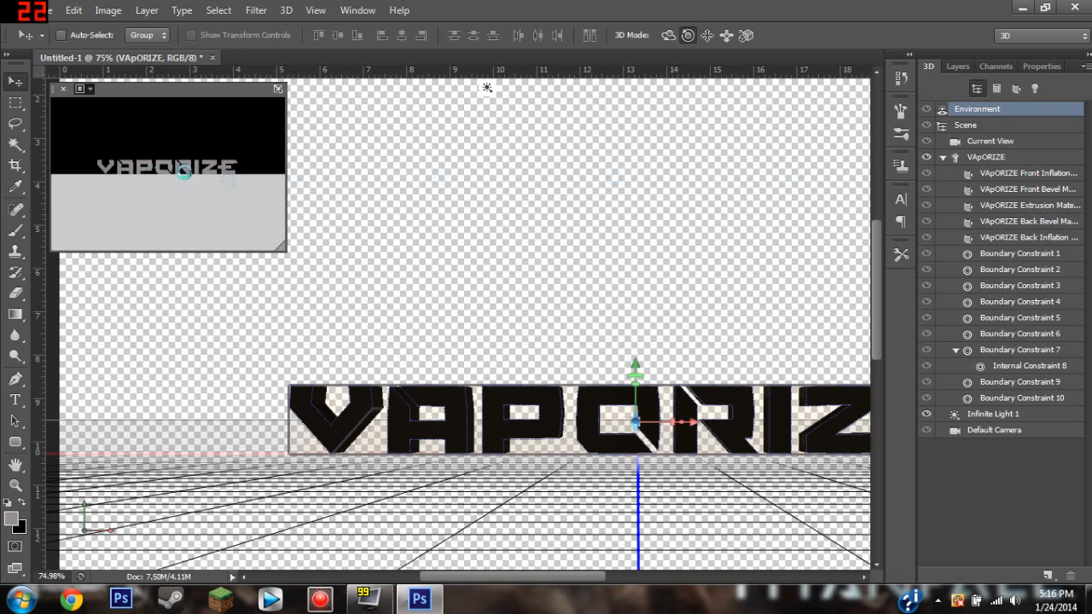
pyautogui.click(85, 94)
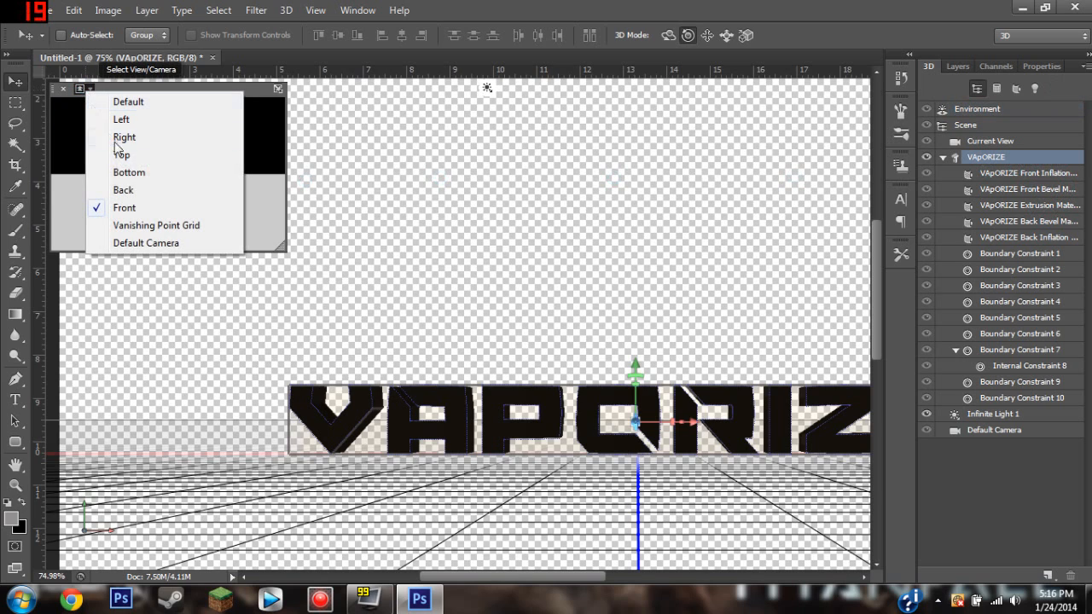
pyautogui.click(162, 242)
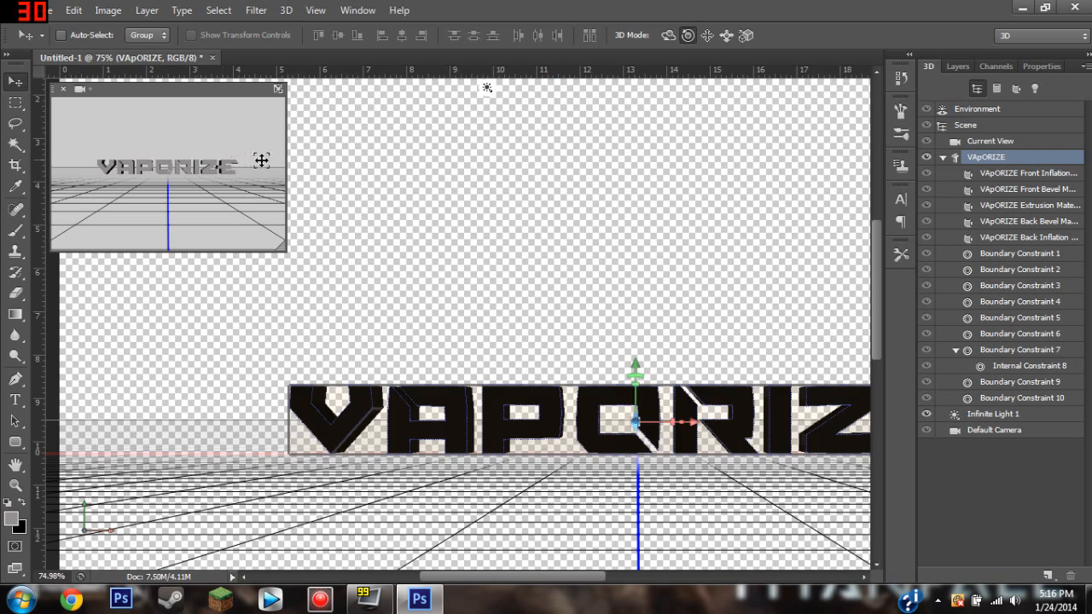
pyautogui.scroll(-4, 665, 404)
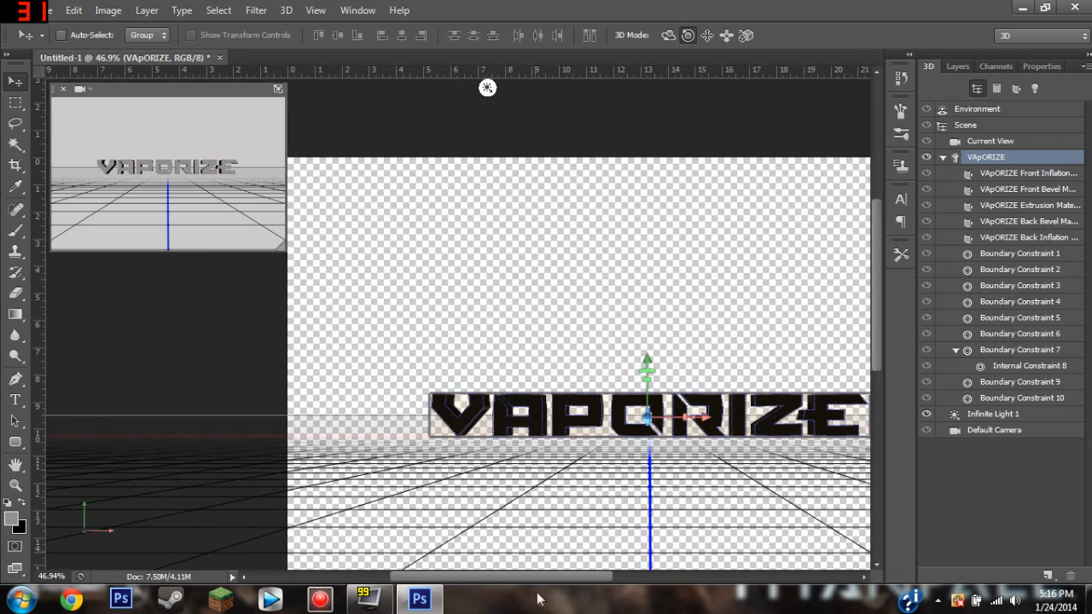
pyautogui.moveTo(555, 578); pyautogui.dragTo(598, 569)
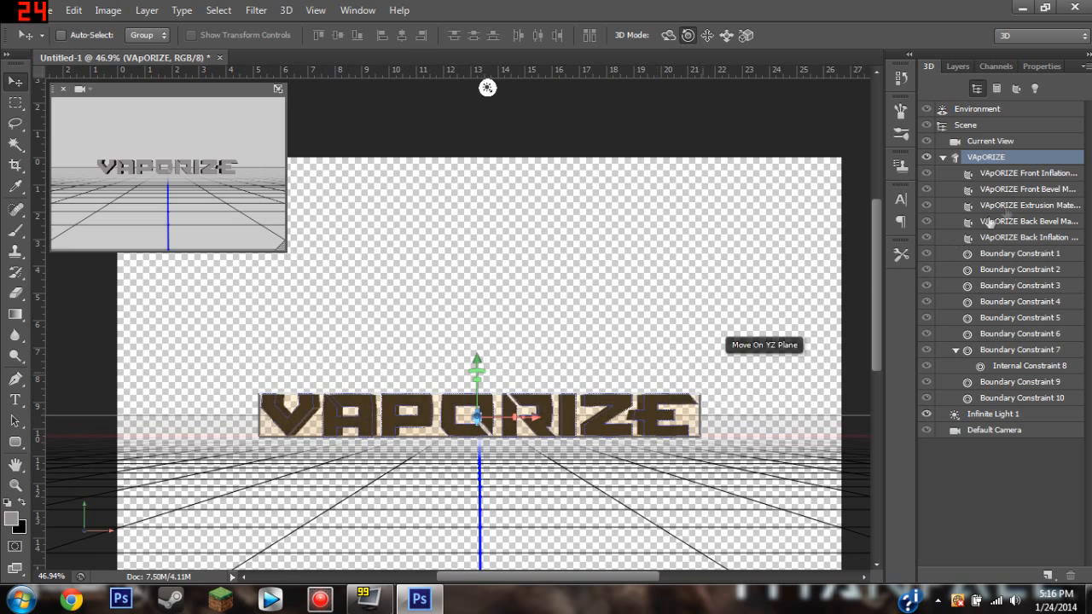
# Examine each material of the 3D text from Front Inflation to Back Inflation, checking the extrusion from the Top view as well.
pyautogui.click(1007, 174)
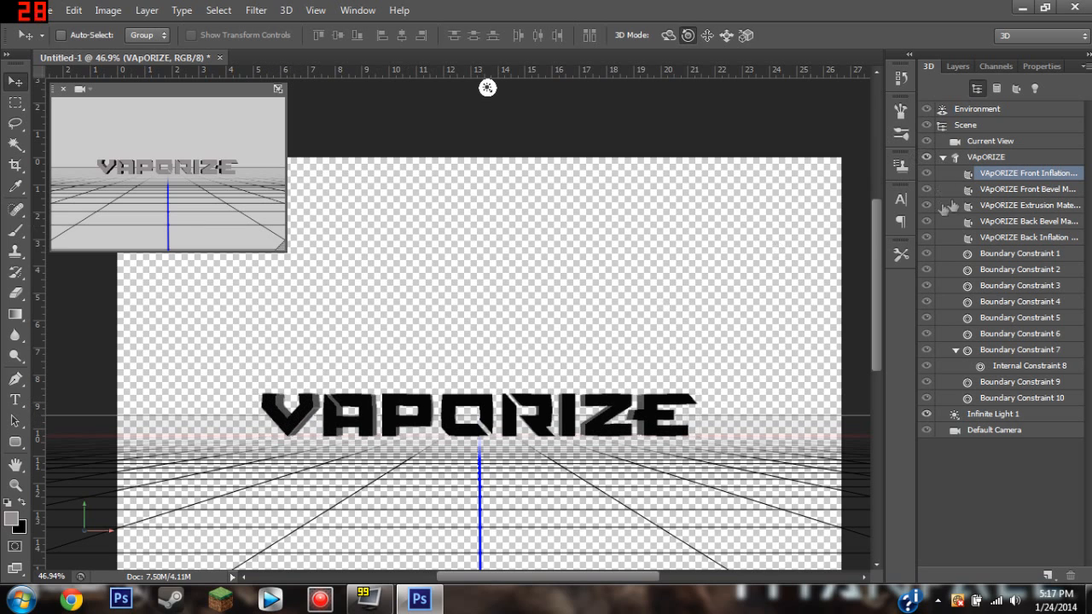
pyautogui.click(1033, 189)
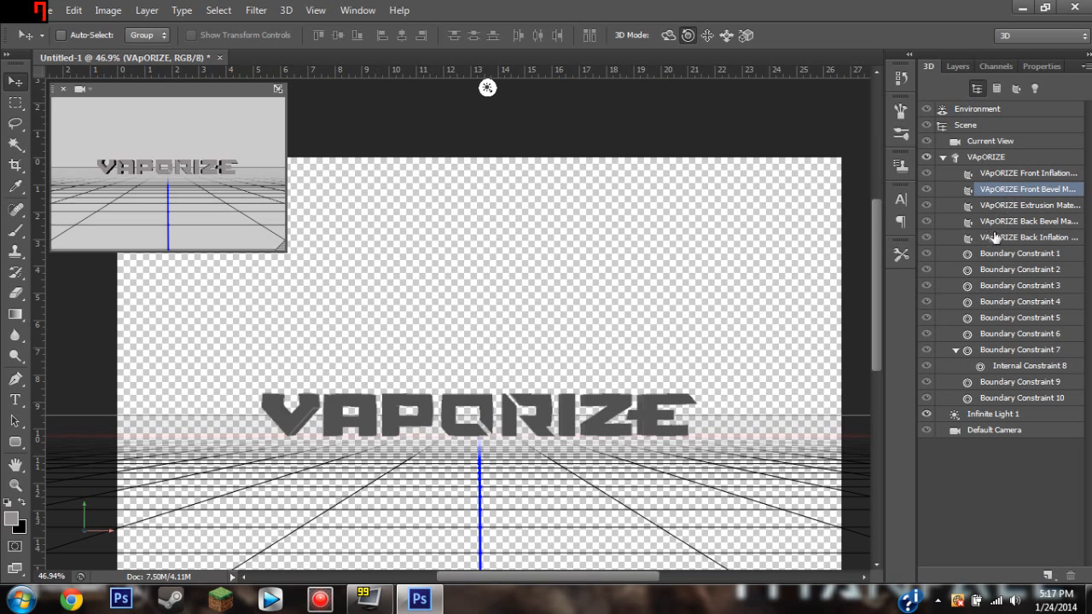
pyautogui.click(1004, 203)
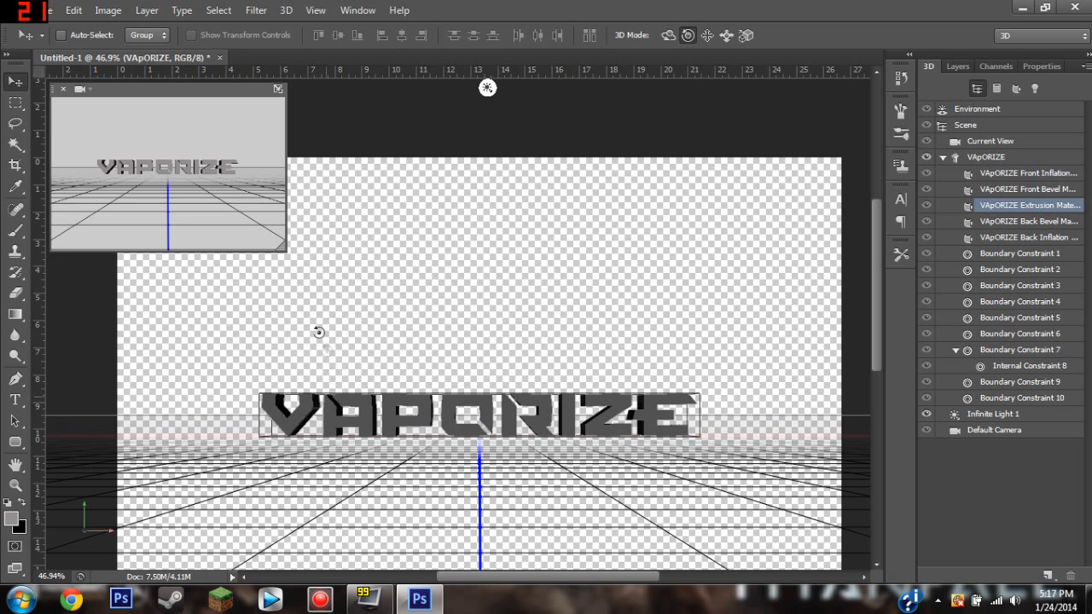
pyautogui.click(83, 88)
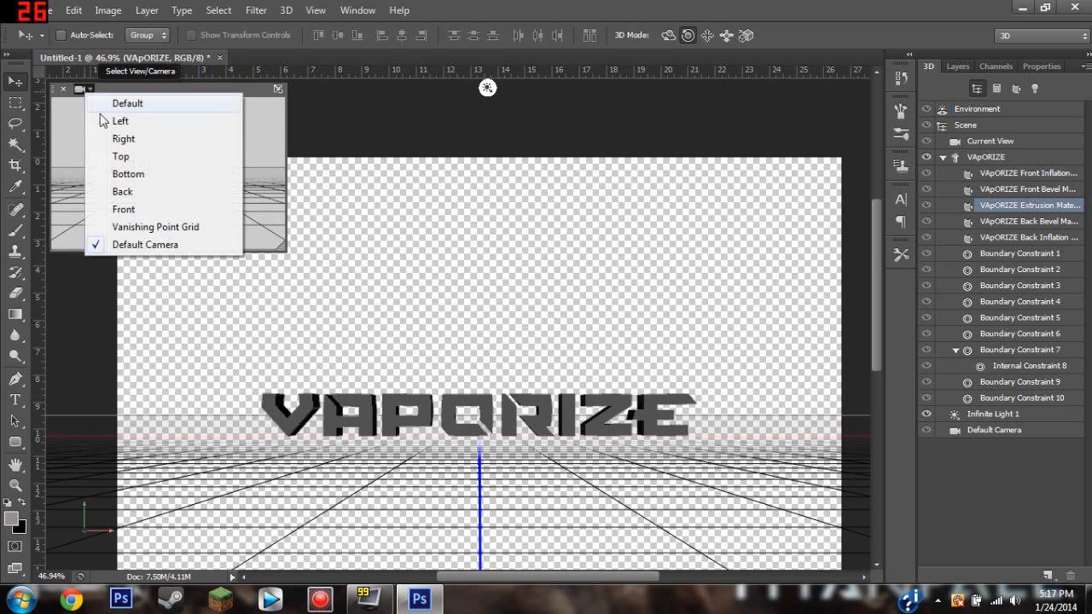
pyautogui.click(133, 158)
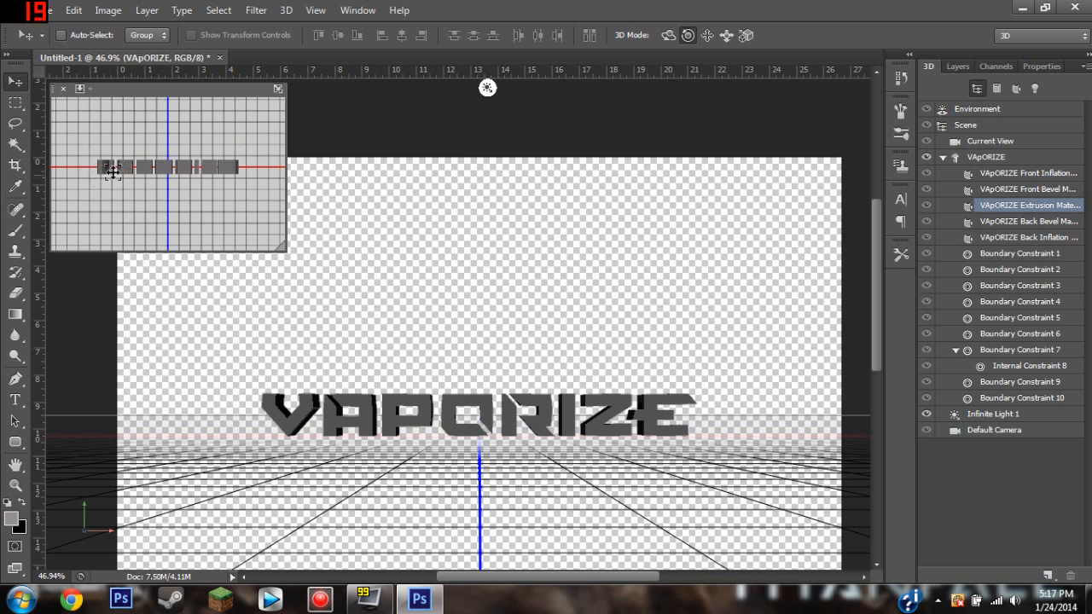
pyautogui.click(86, 94)
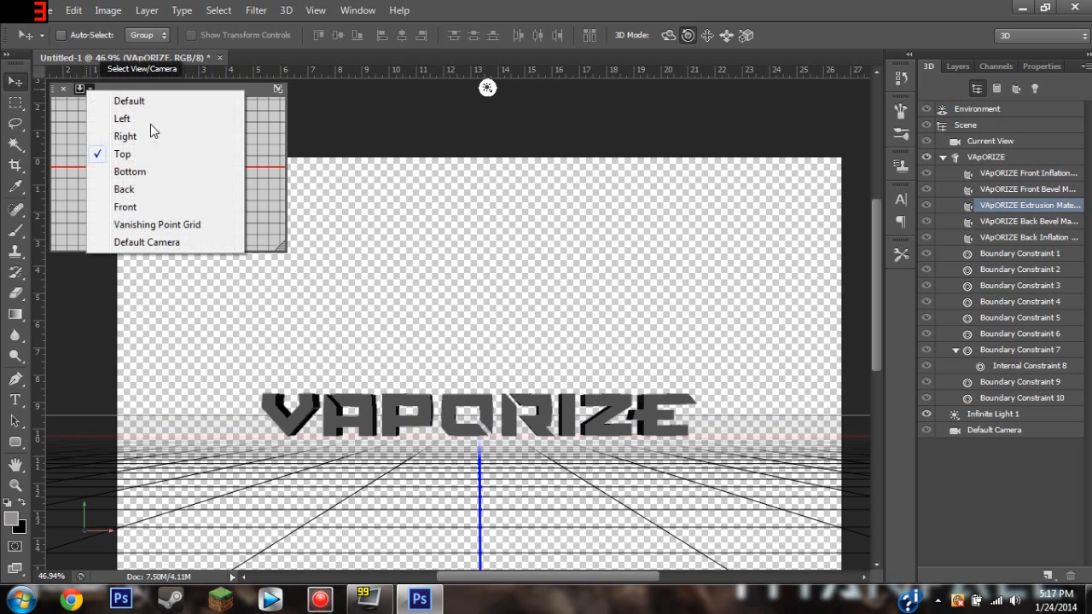
pyautogui.click(151, 240)
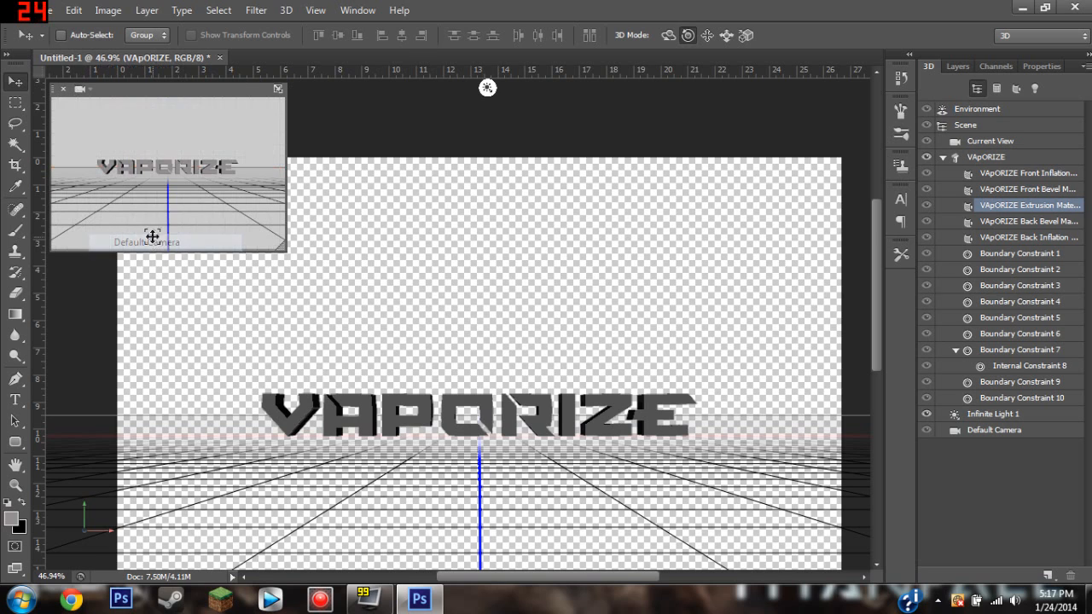
pyautogui.click(1028, 224)
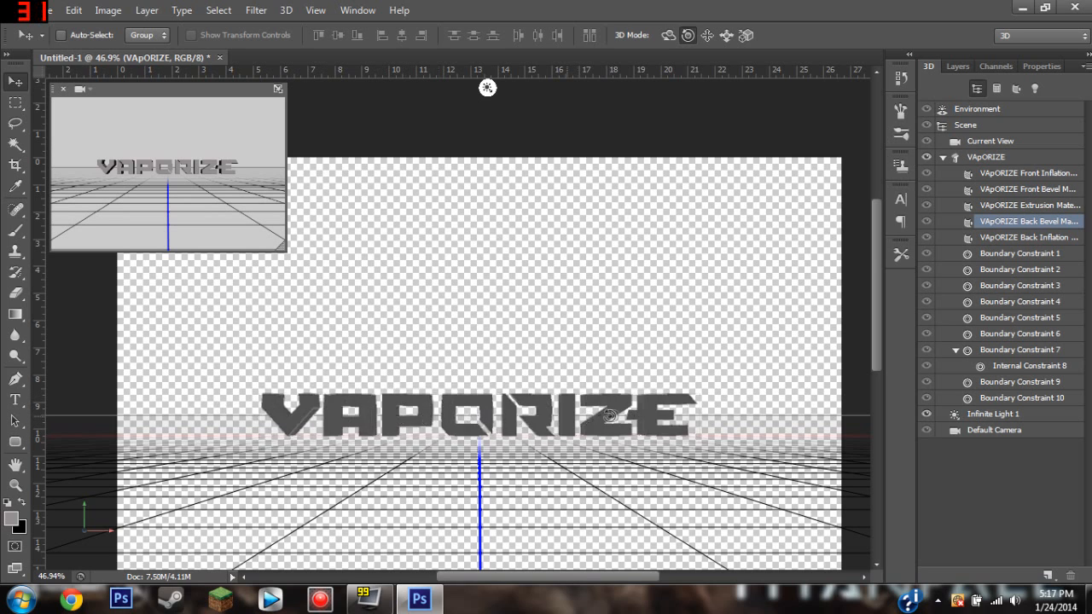
pyautogui.click(1015, 240)
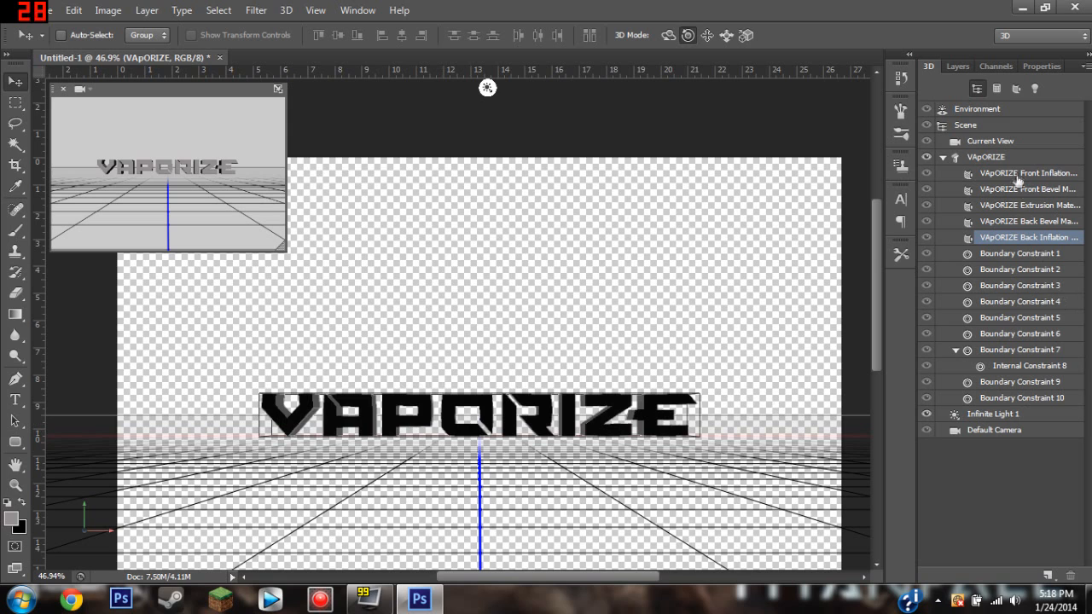
# Dock the Properties panel directly beside the 3D panel.
pyautogui.click(996, 159)
pyautogui.click(944, 157)
pyautogui.click(945, 158)
pyautogui.click(1007, 66)
pyautogui.click(1019, 66)
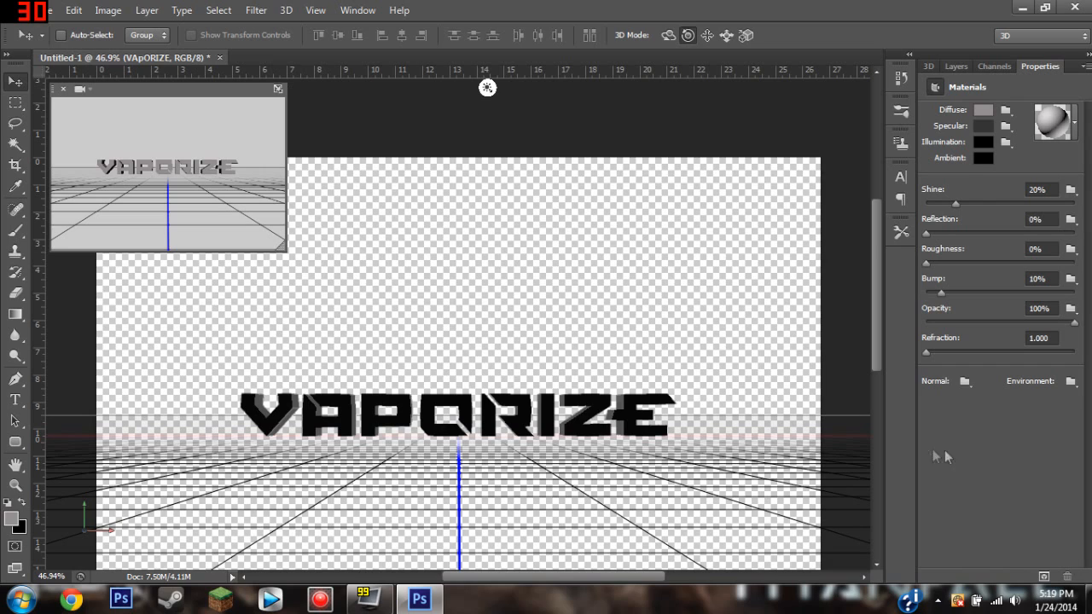
pyautogui.moveTo(1006, 66); pyautogui.dragTo(967, 72)
pyautogui.click(931, 66)
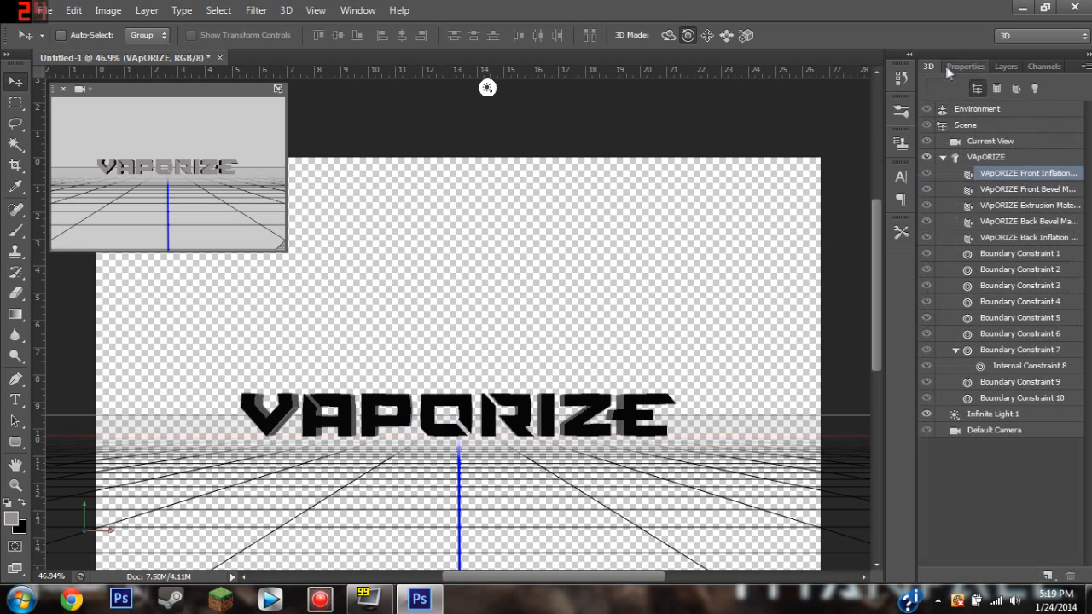
# Select the VAPORIZE mesh in the 3D scene and display its mesh properties.
pyautogui.click(950, 68)
pyautogui.click(936, 68)
pyautogui.click(949, 67)
pyautogui.click(928, 66)
pyautogui.click(985, 158)
pyautogui.click(957, 65)
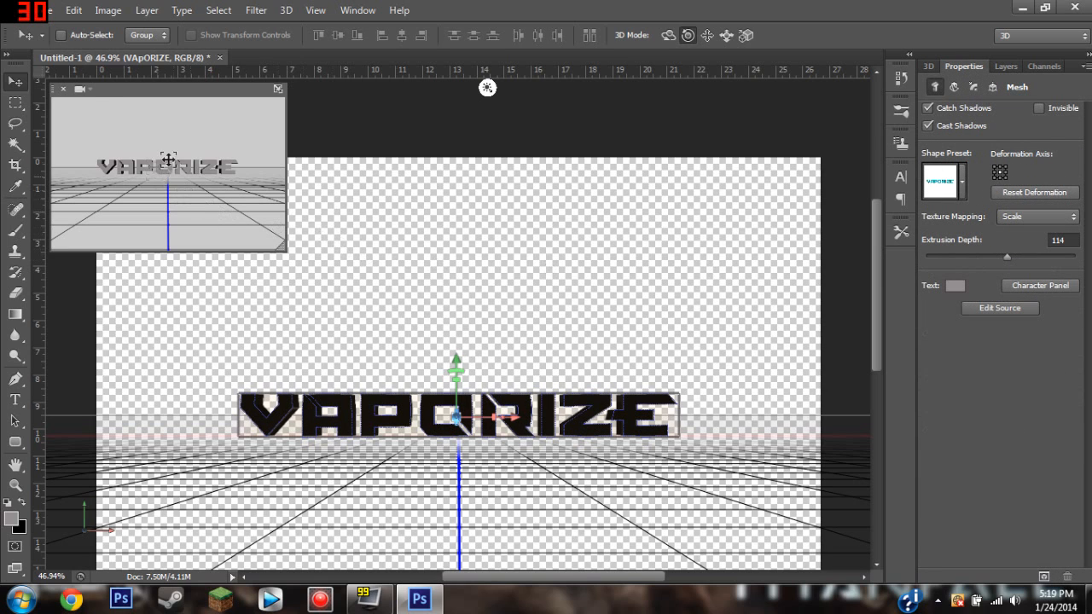
# Set the secondary view to Top and the extrusion depth of the text to 100.
pyautogui.click(81, 89)
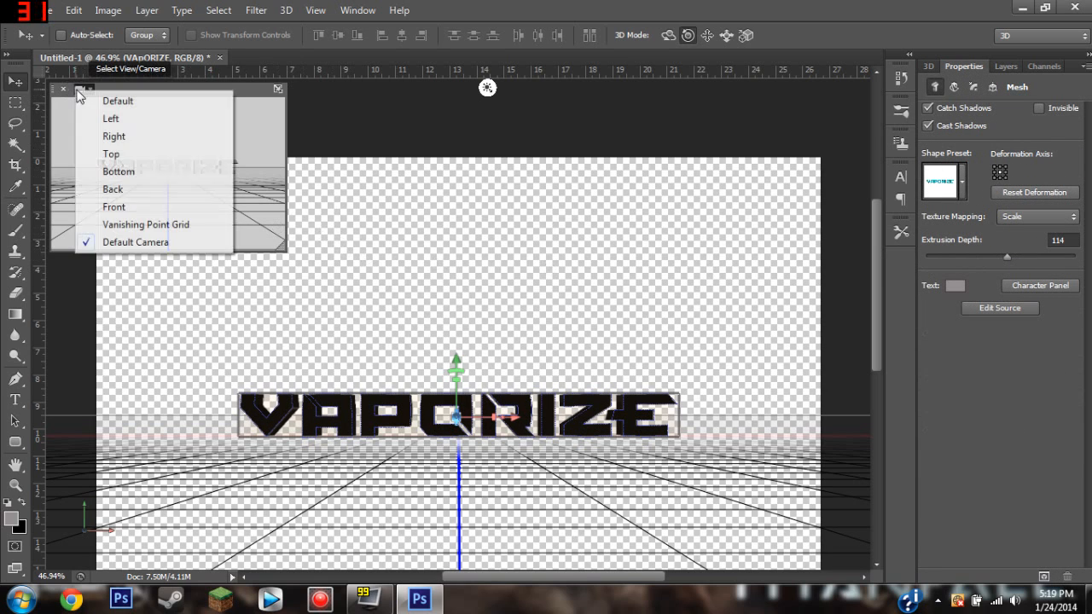
pyautogui.click(110, 154)
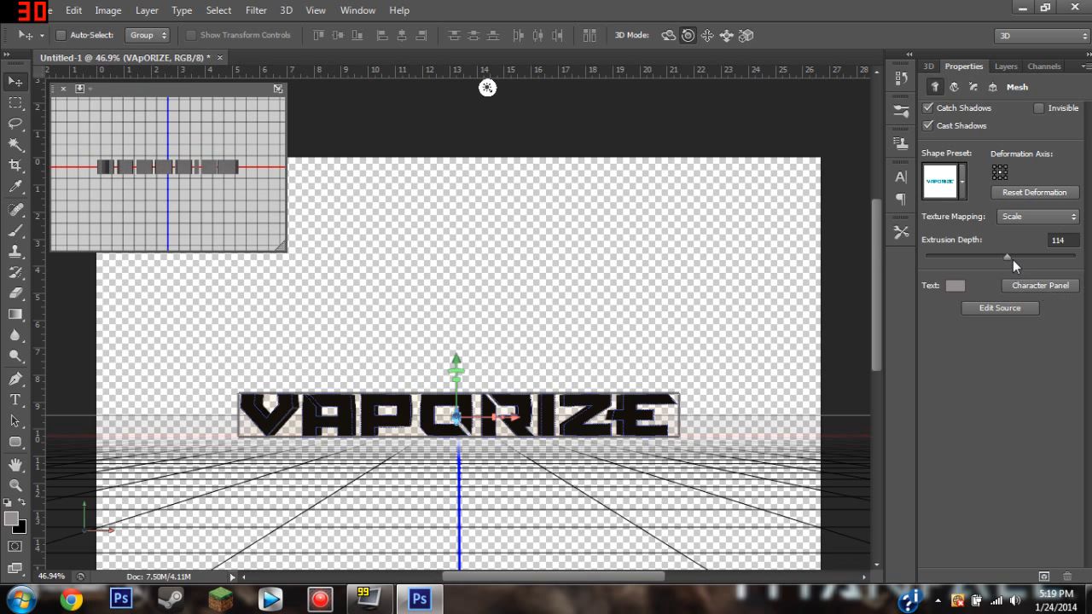
pyautogui.click(1056, 240)
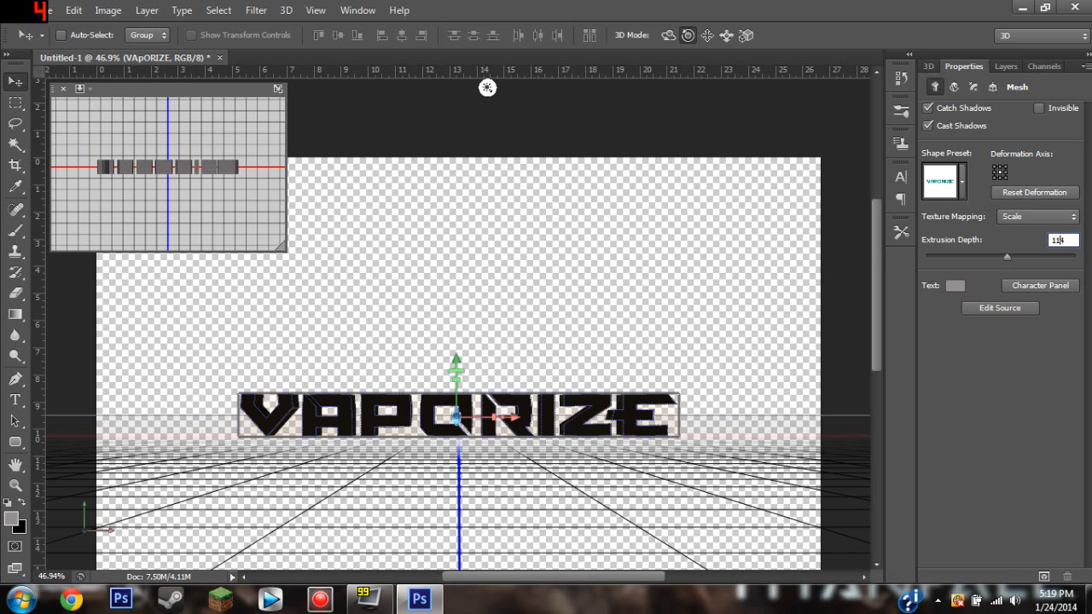
pyautogui.write('100')
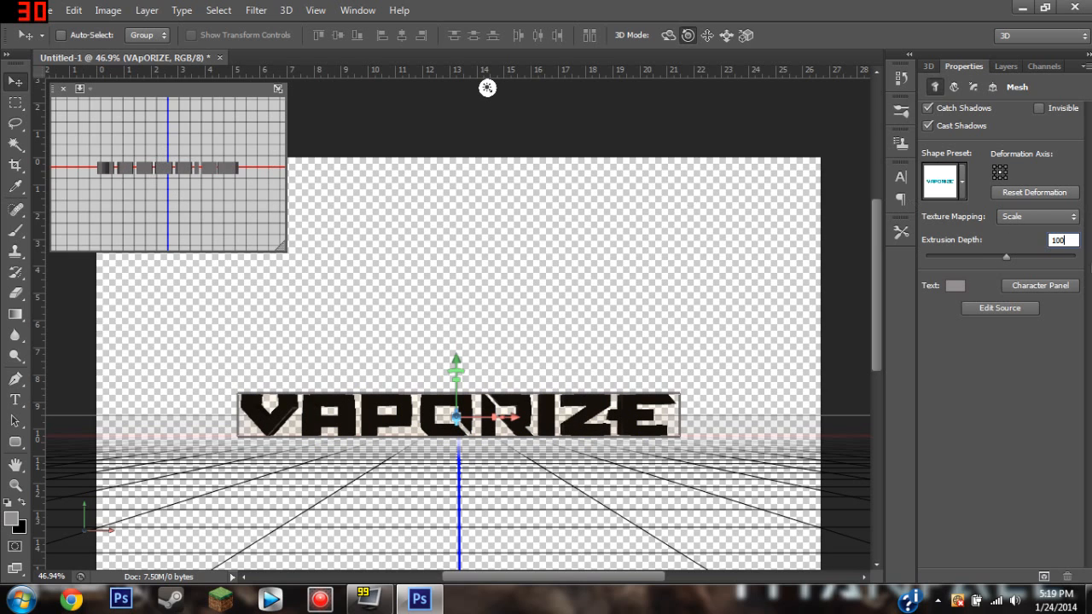
pyautogui.click(1024, 256)
pyautogui.write('100')
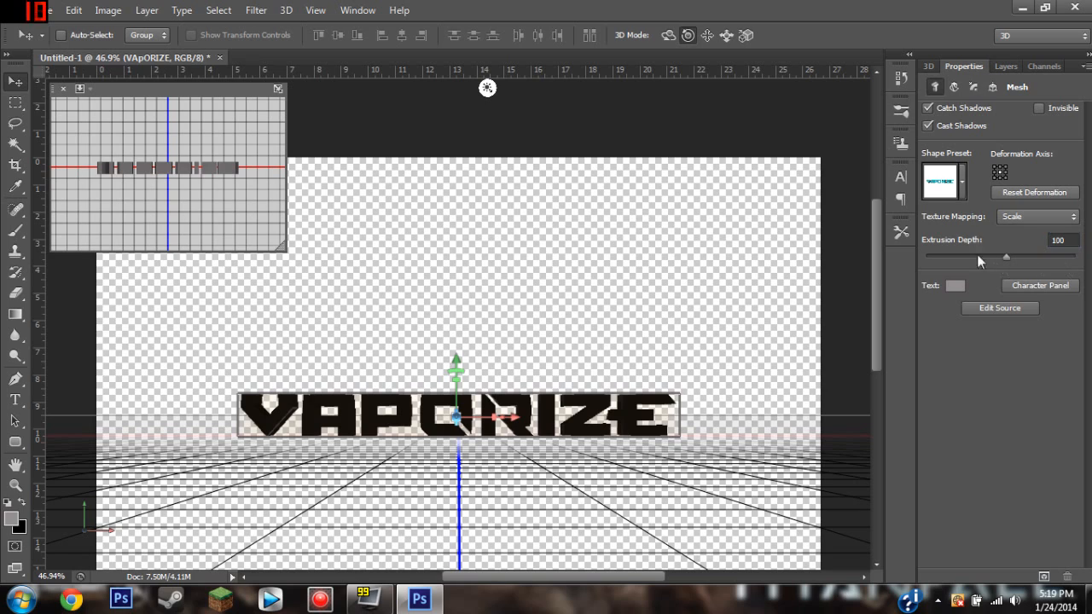
# Apply the second shape preset in the first row to the text and set the secondary view to Default Camera.
pyautogui.click(961, 181)
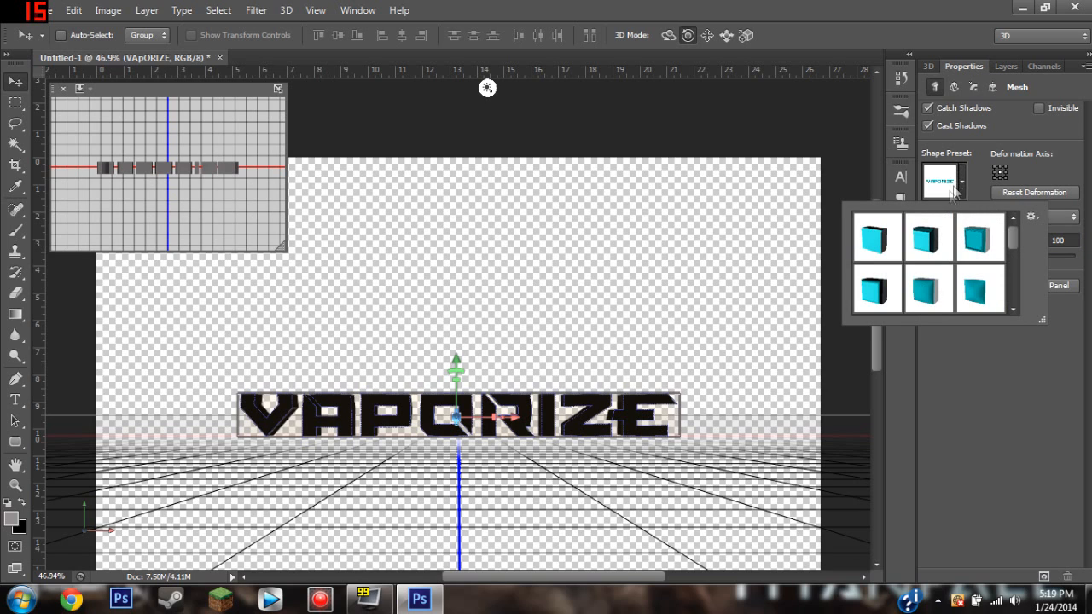
pyautogui.click(924, 244)
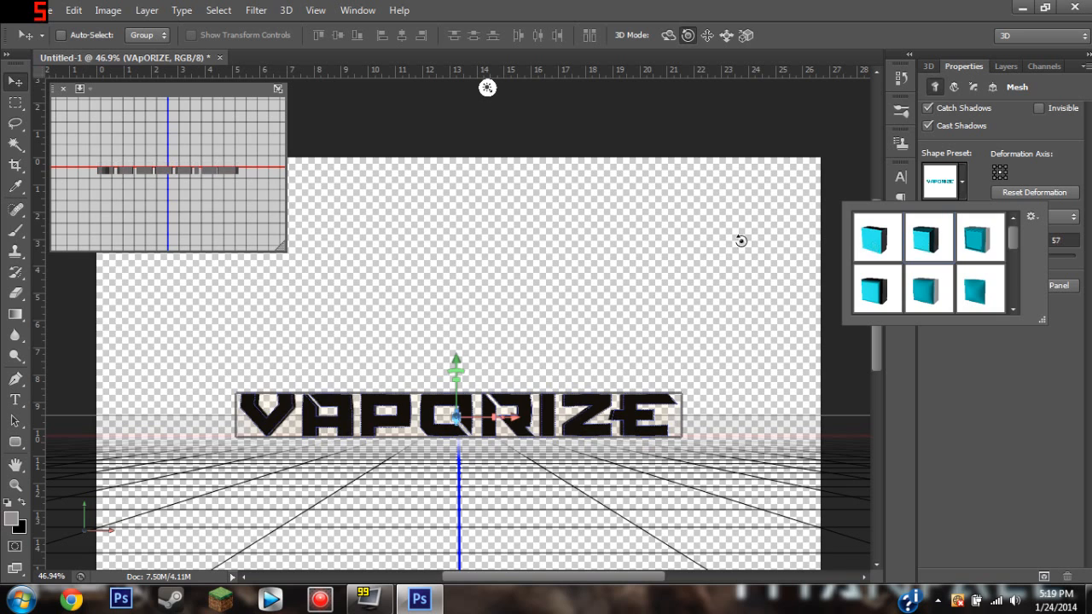
pyautogui.click(84, 86)
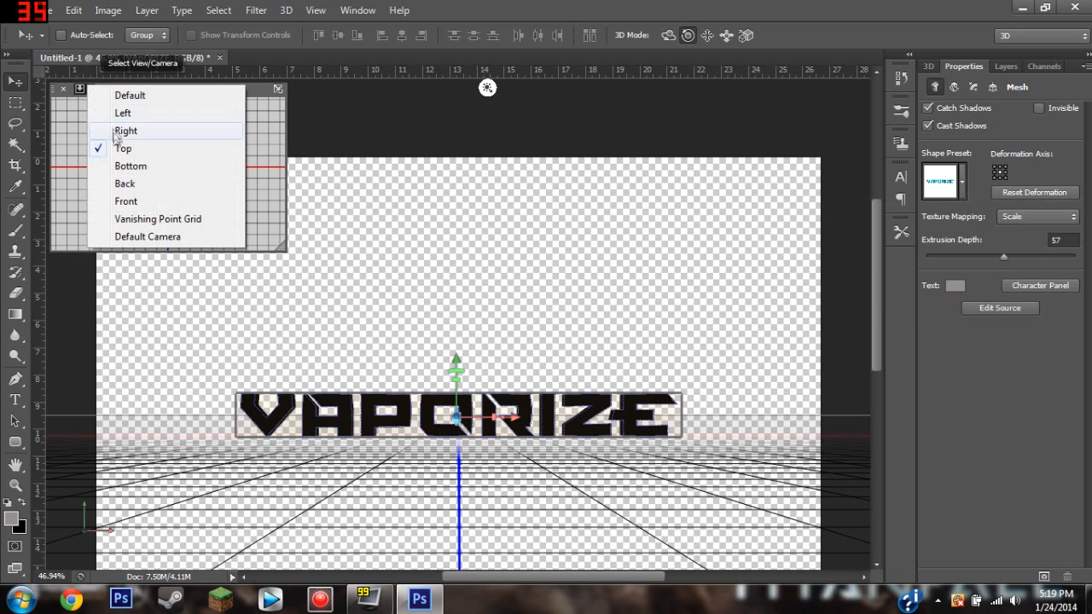
pyautogui.click(159, 236)
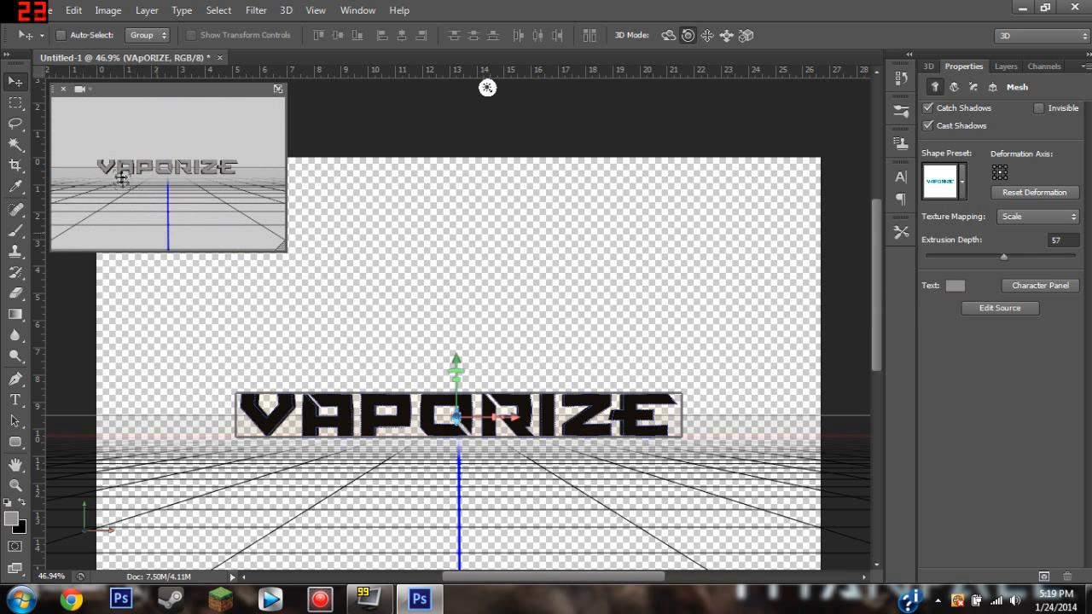
# Enlarge the secondary 3D view to inspect the text's new shape up close and look at the available shape presets.
pyautogui.scroll(2, 126, 168)
pyautogui.scroll(1, 128, 169)
pyautogui.scroll(-3, 128, 169)
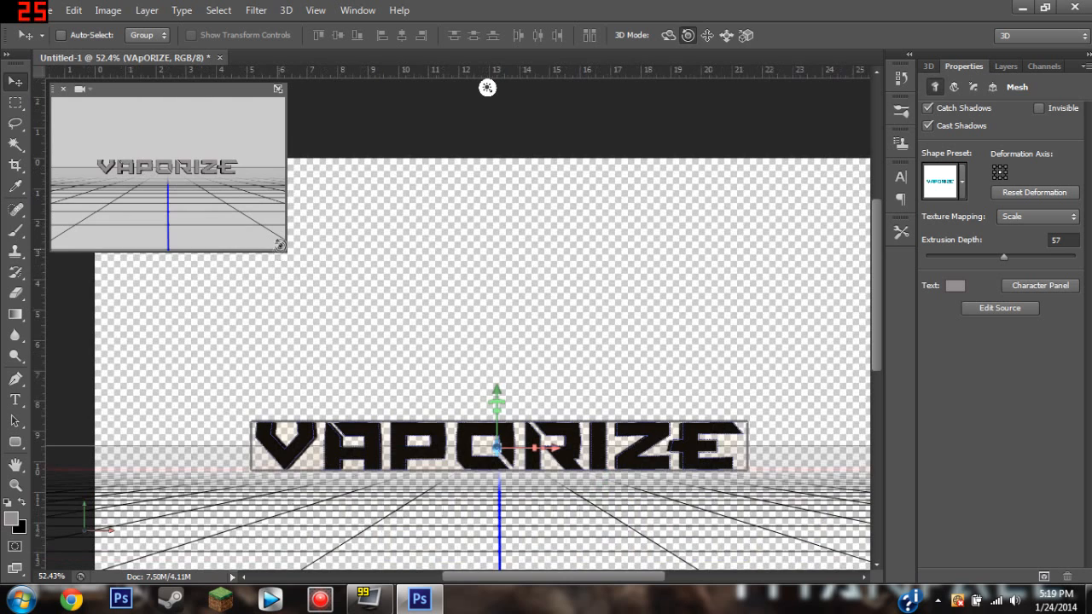
pyautogui.moveTo(286, 250); pyautogui.dragTo(604, 478)
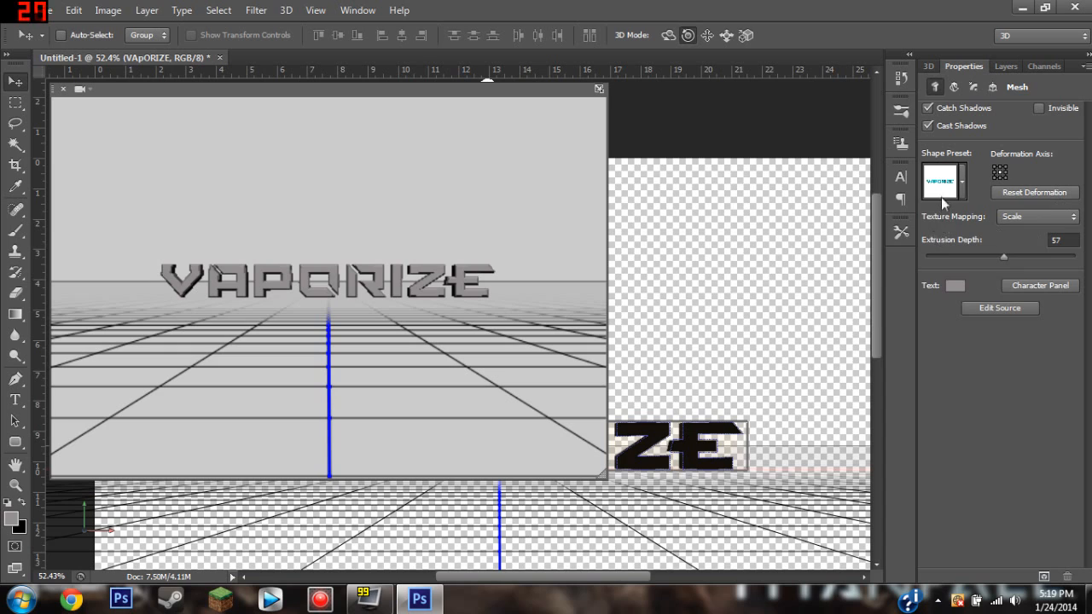
pyautogui.click(961, 181)
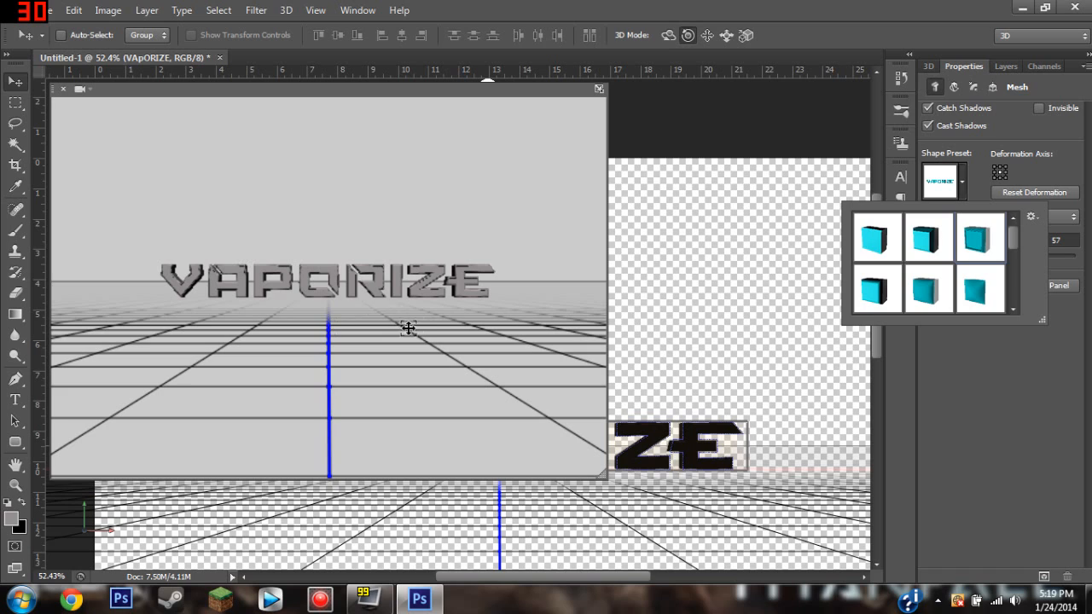
# Undo the accidental tilt of the text and shrink the secondary 3D view to a small preview.
pyautogui.click(601, 473)
pyautogui.moveTo(601, 472); pyautogui.dragTo(598, 472)
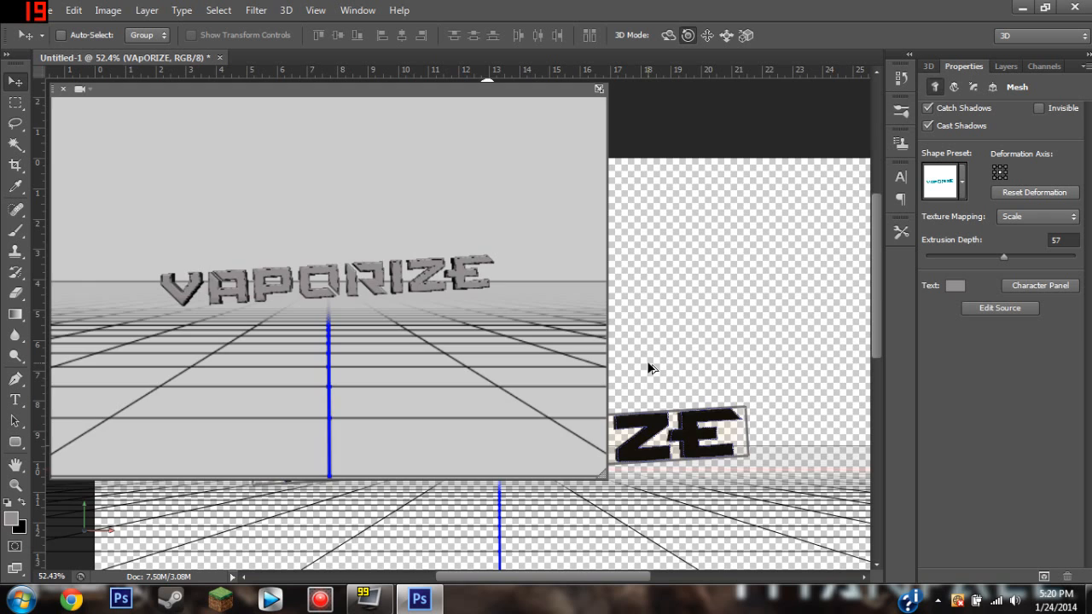
pyautogui.hotkey('ctrl', 'z')
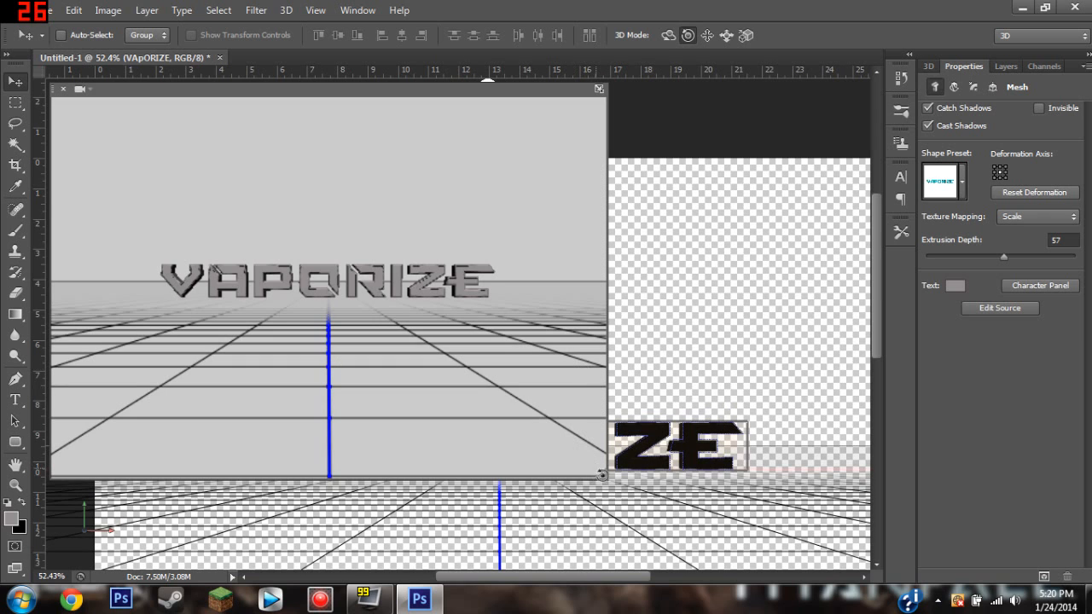
pyautogui.moveTo(590, 462); pyautogui.dragTo(299, 256)
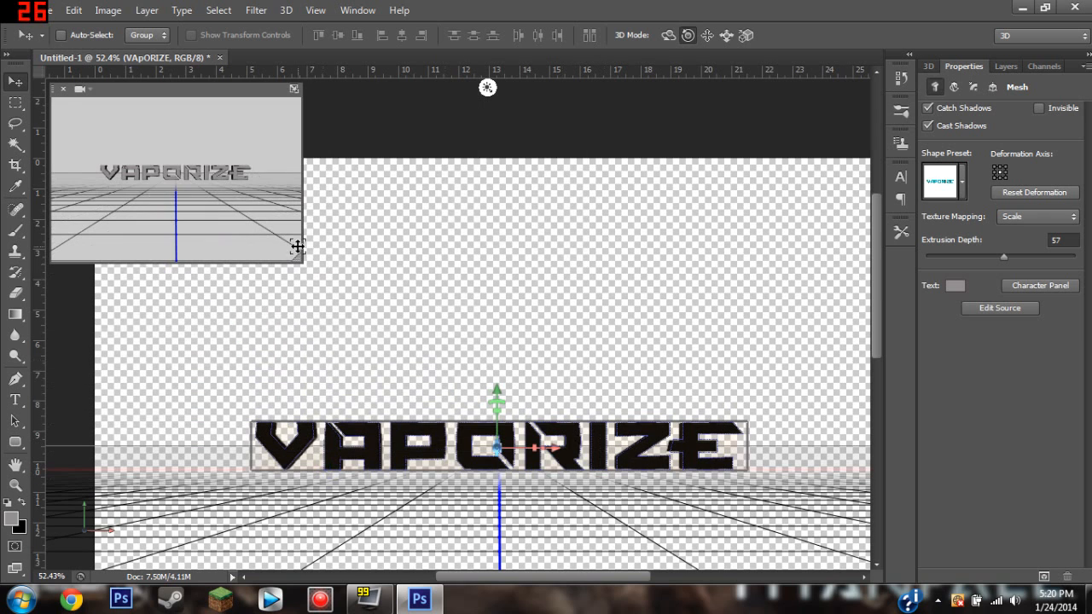
pyautogui.click(961, 182)
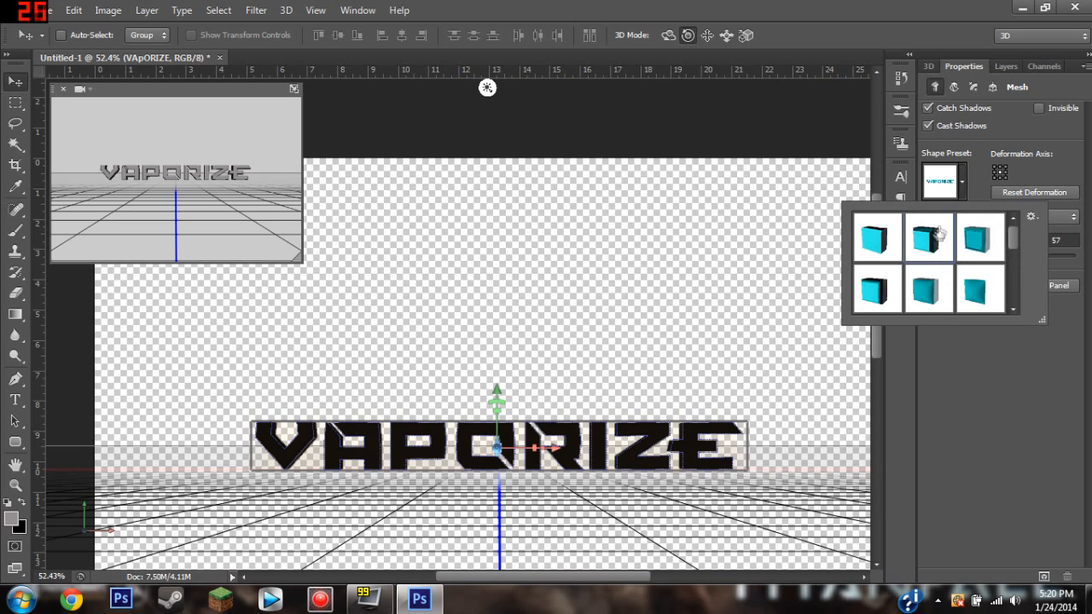
pyautogui.click(960, 182)
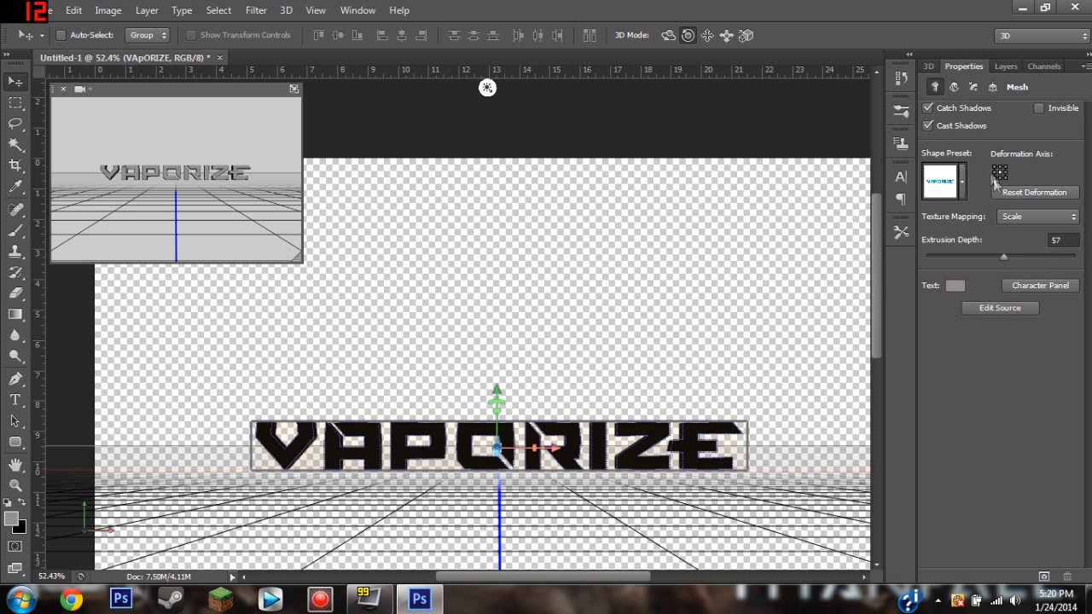
# Set the illumination color of the VAPORIZE Front Inflation material to light pink (RGB 216, 170, 170).
pyautogui.click(929, 67)
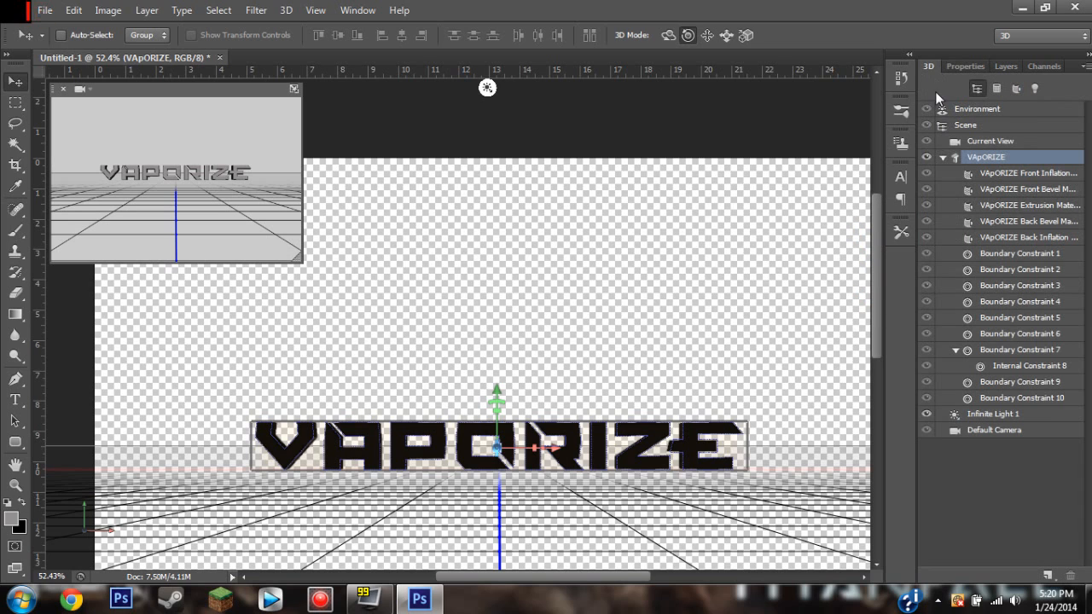
pyautogui.click(989, 175)
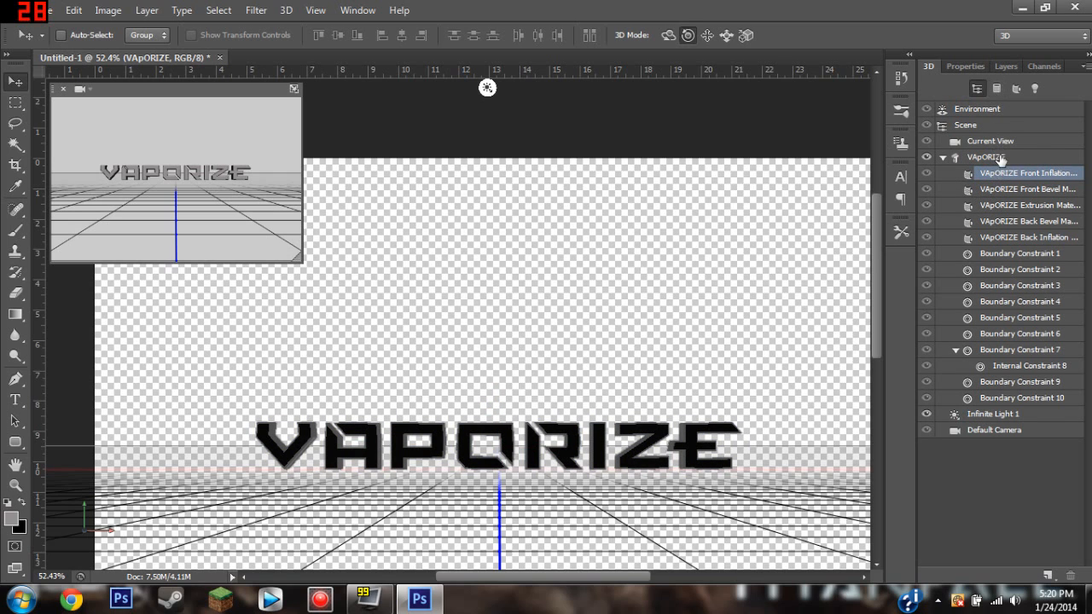
pyautogui.click(967, 66)
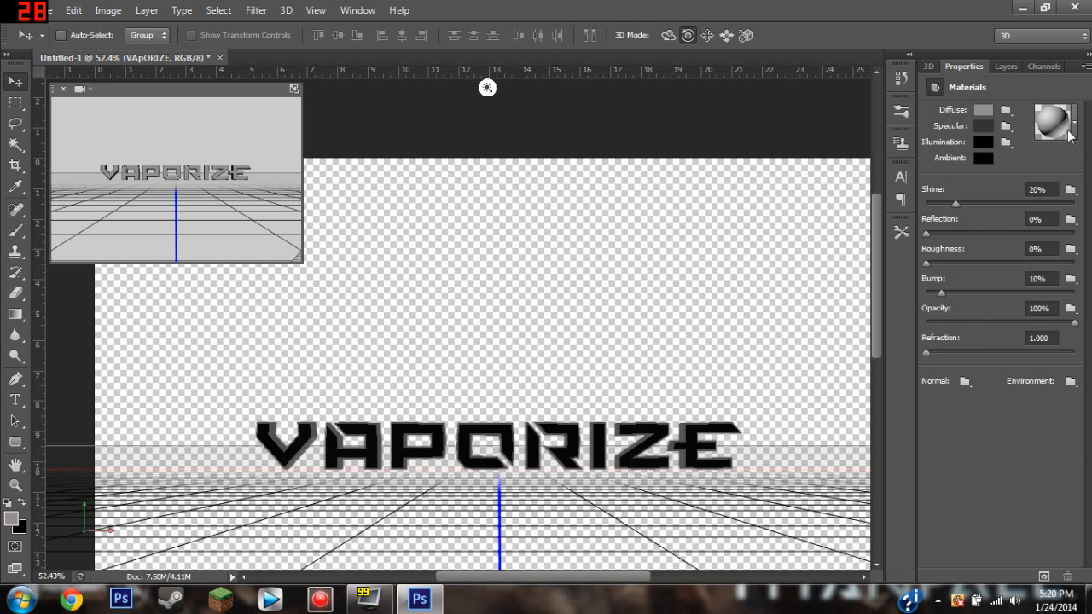
pyautogui.click(983, 141)
pyautogui.moveTo(594, 267); pyautogui.dragTo(657, 90)
pyautogui.click(495, 346)
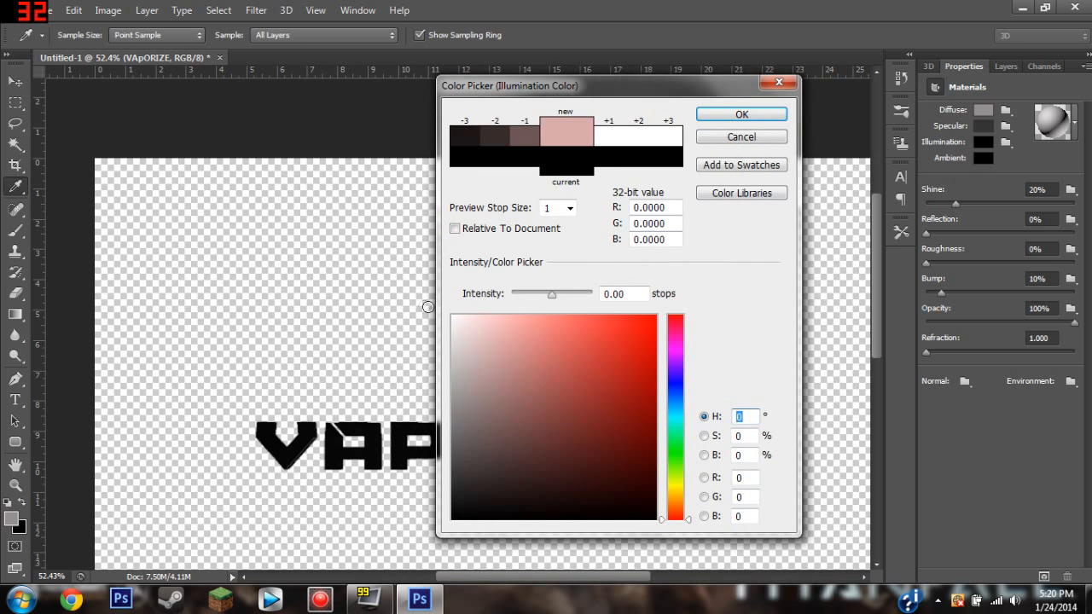
pyautogui.click(743, 116)
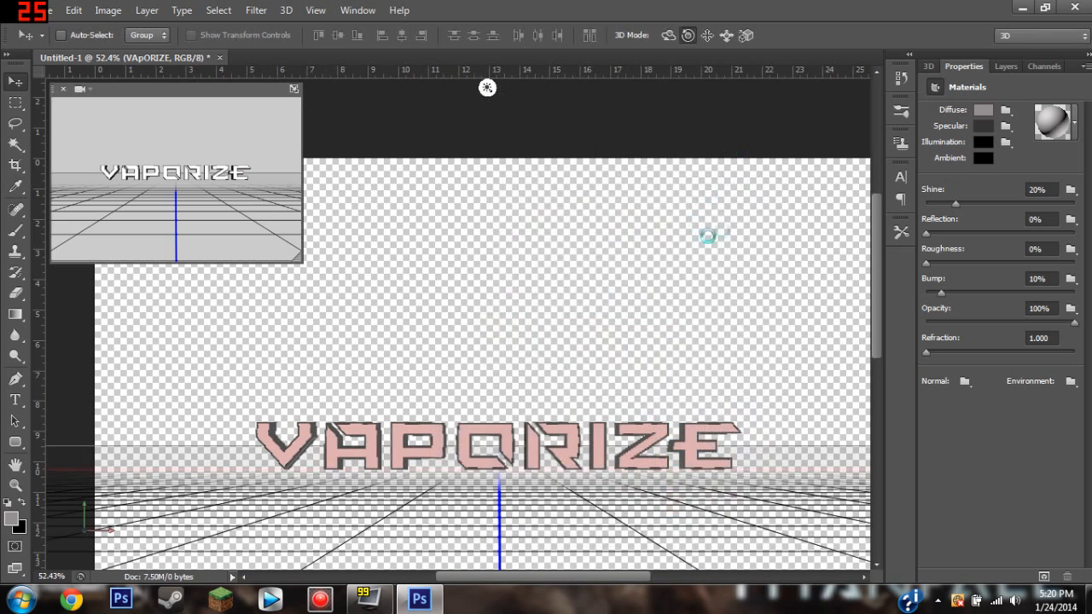
# Set the diffuse color of the Front Inflation material to blue (RGB 46, 72, 206).
pyautogui.click(979, 112)
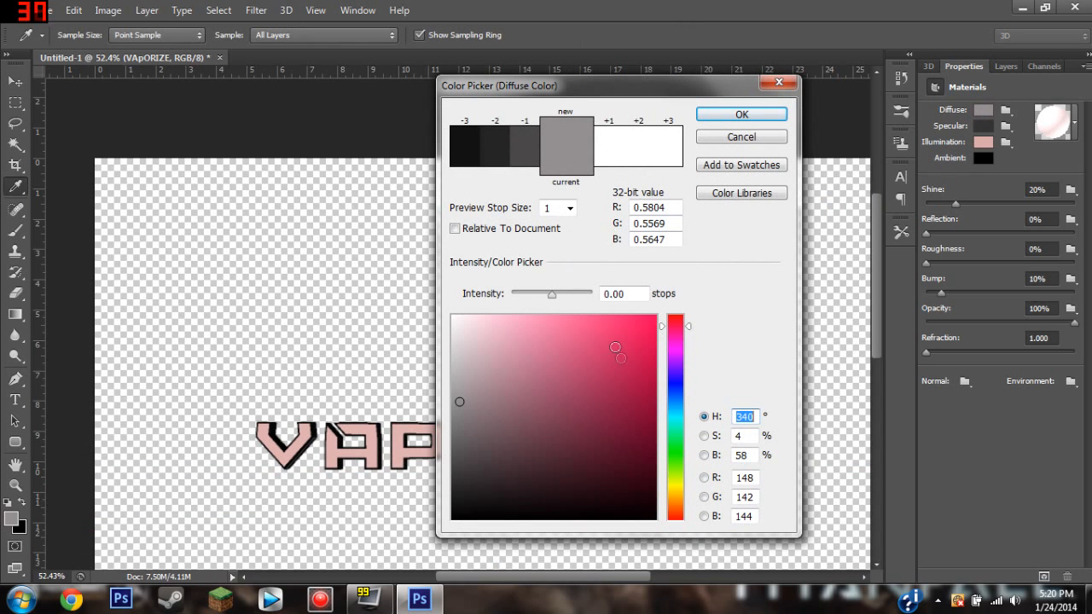
pyautogui.moveTo(678, 384); pyautogui.dragTo(676, 388)
pyautogui.moveTo(611, 339); pyautogui.dragTo(610, 354)
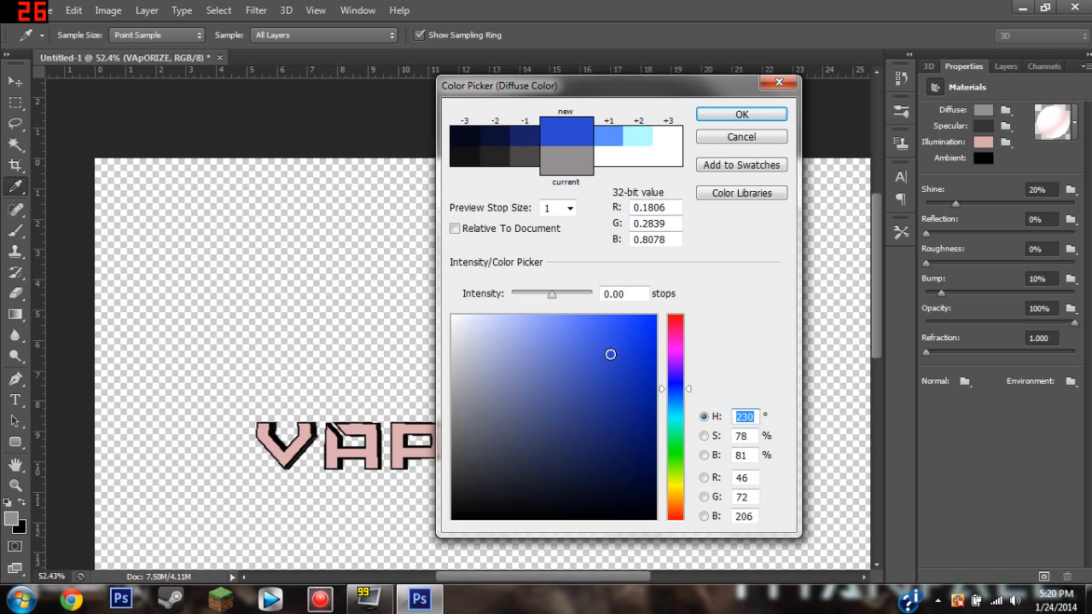
pyautogui.click(742, 114)
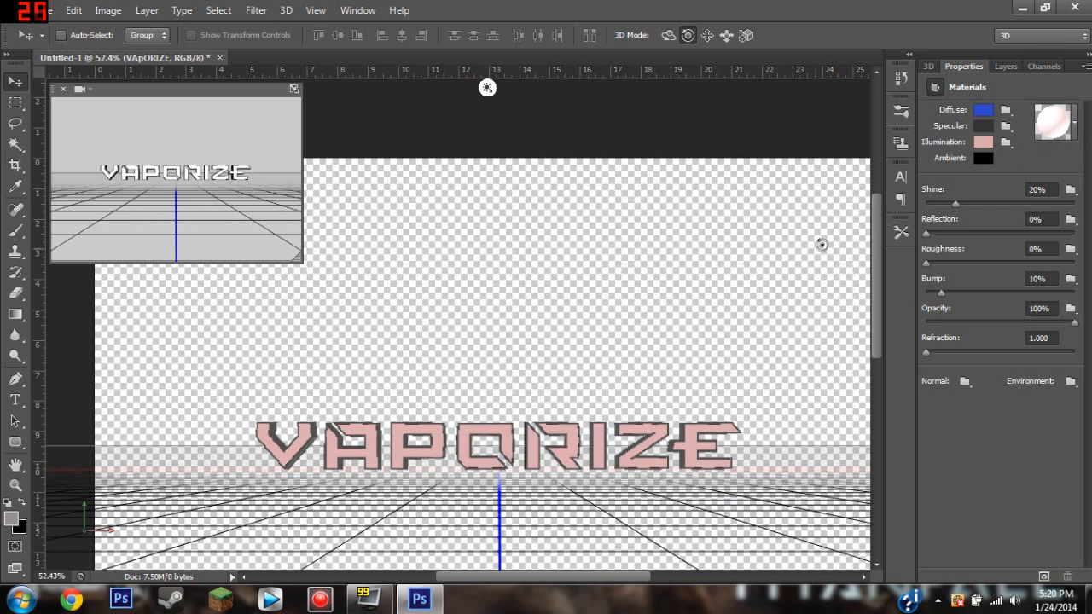
pyautogui.click(1062, 126)
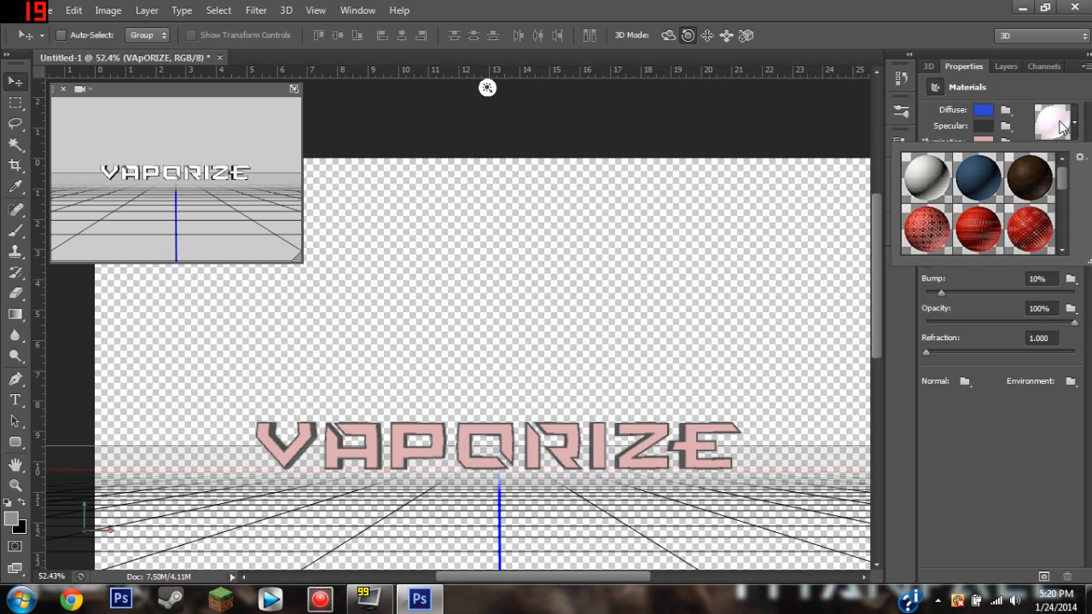
pyautogui.click(1062, 126)
# Set the specular color of the Front Inflation material to deep blue (RGB 40, 44, 205).
pyautogui.click(983, 128)
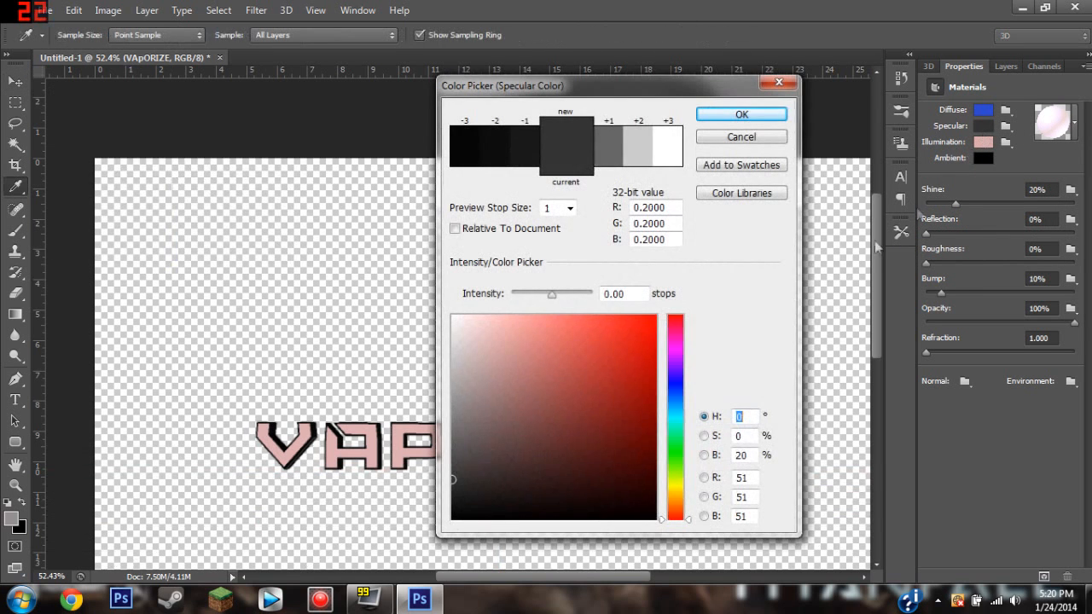
pyautogui.click(678, 384)
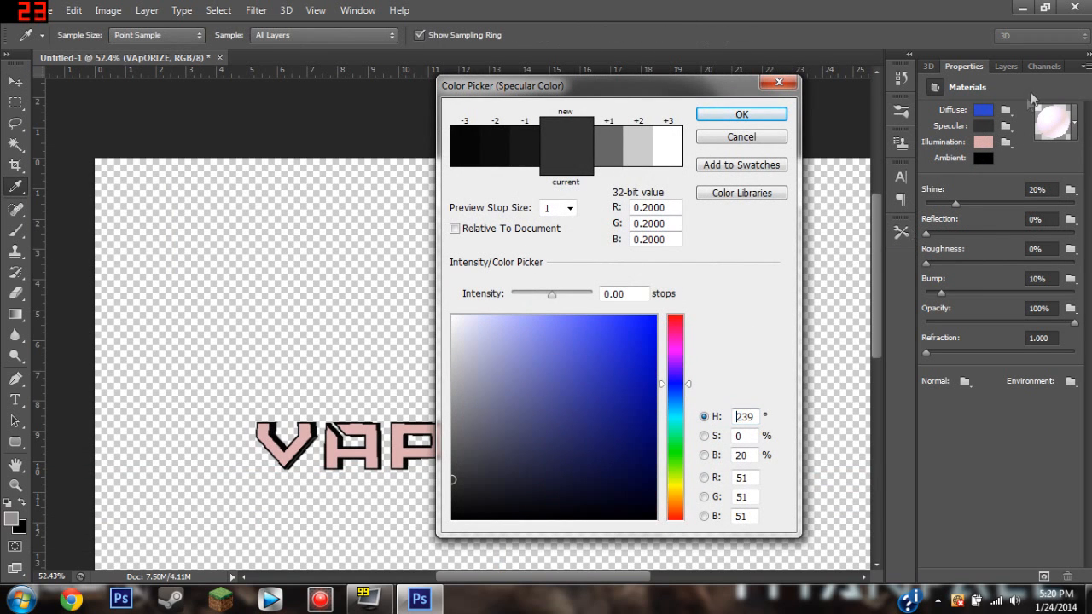
pyautogui.click(604, 395)
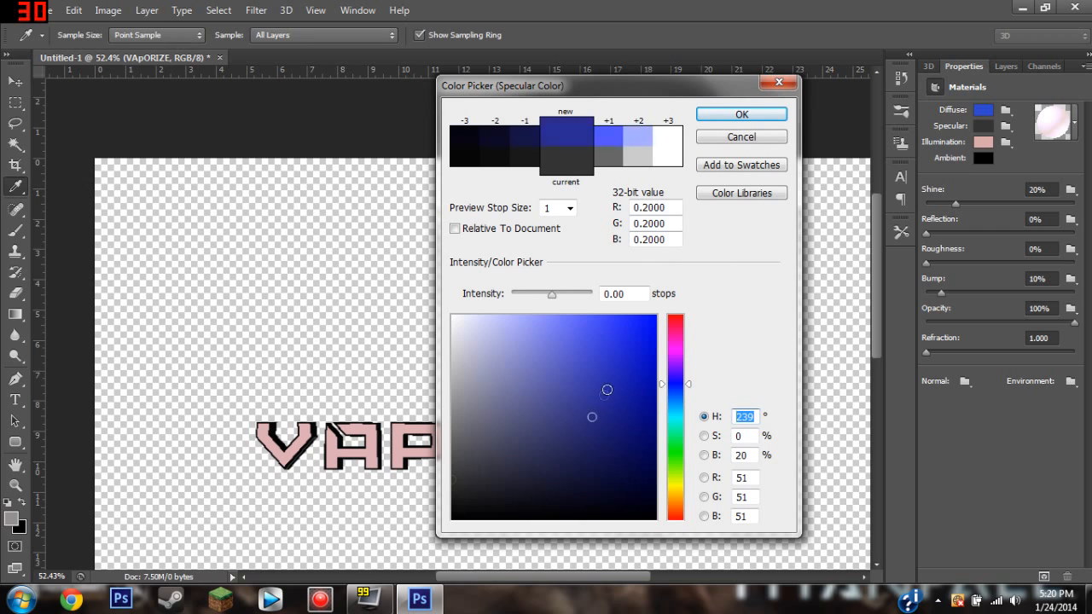
pyautogui.moveTo(618, 364); pyautogui.dragTo(616, 355)
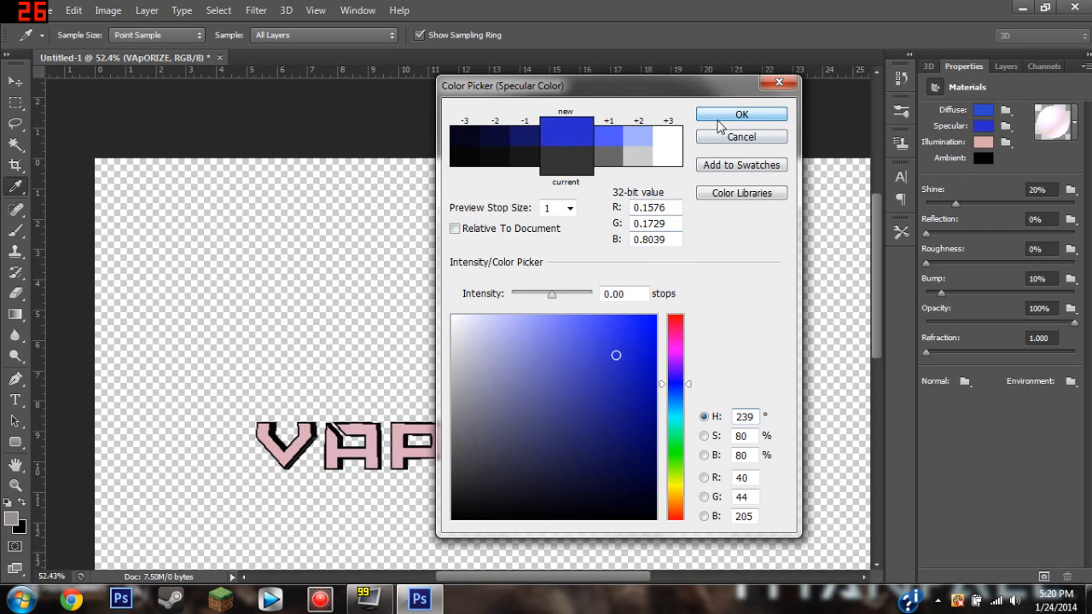
pyautogui.click(716, 120)
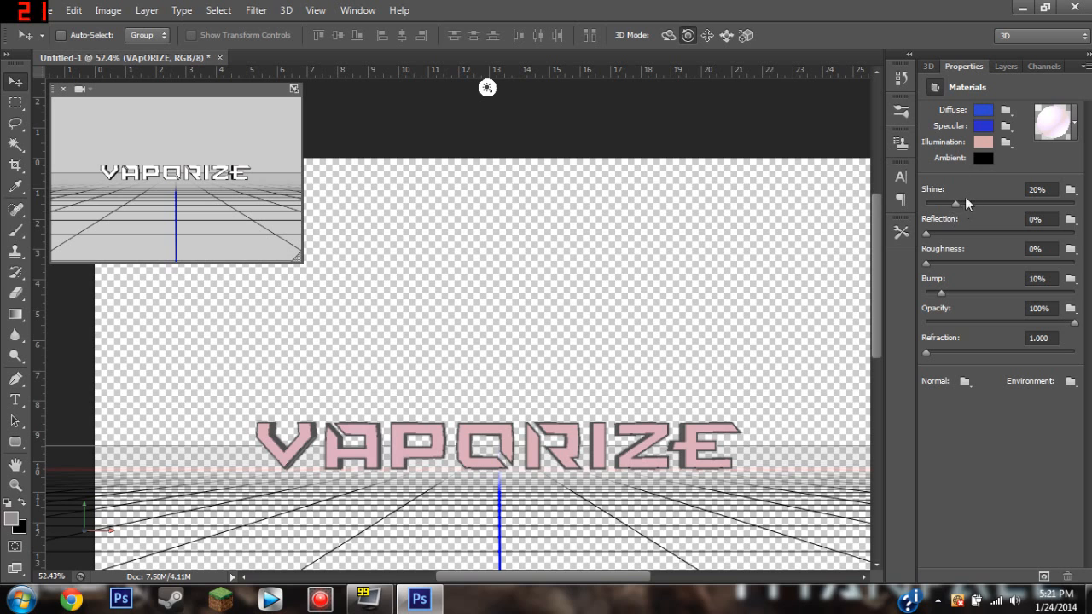
# Set the illumination color of the Front Inflation material to deep blue.
pyautogui.click(982, 144)
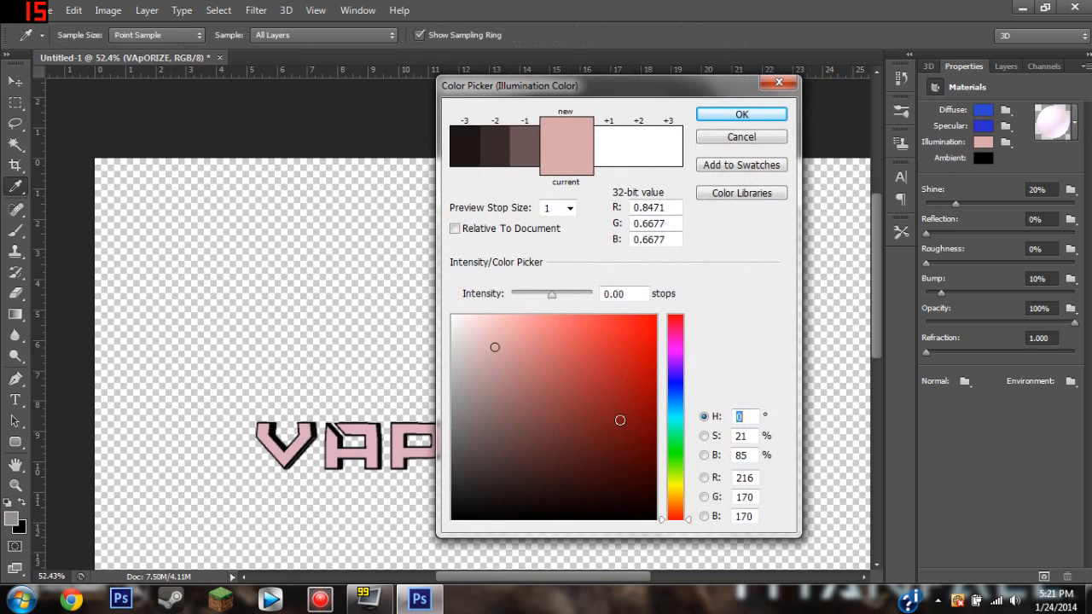
pyautogui.moveTo(676, 395); pyautogui.dragTo(675, 387)
pyautogui.moveTo(620, 366); pyautogui.dragTo(615, 349)
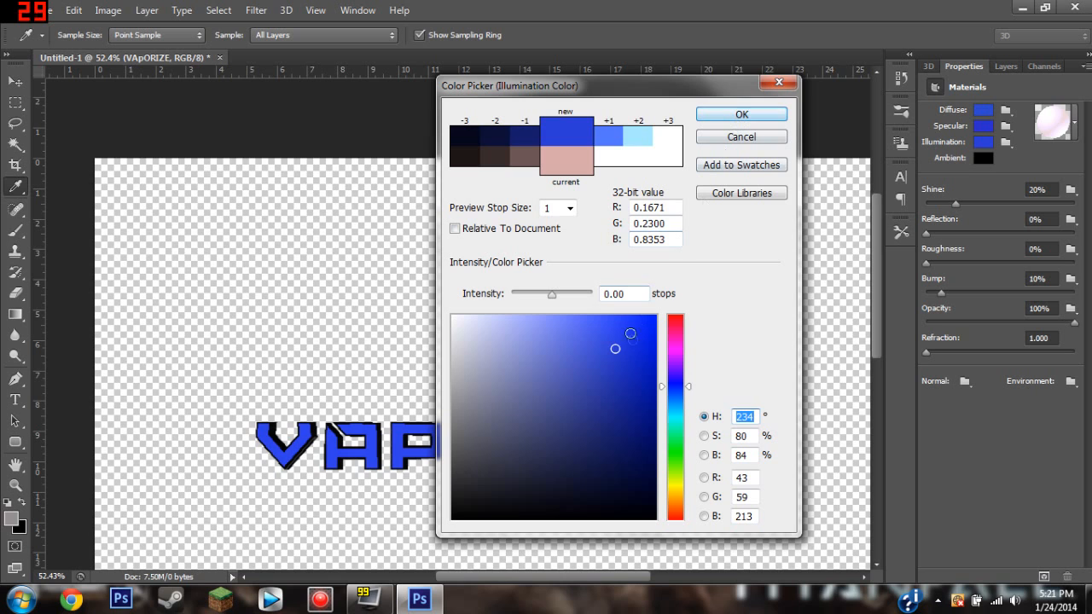
pyautogui.click(635, 361)
pyautogui.moveTo(630, 383); pyautogui.dragTo(631, 380)
pyautogui.click(742, 114)
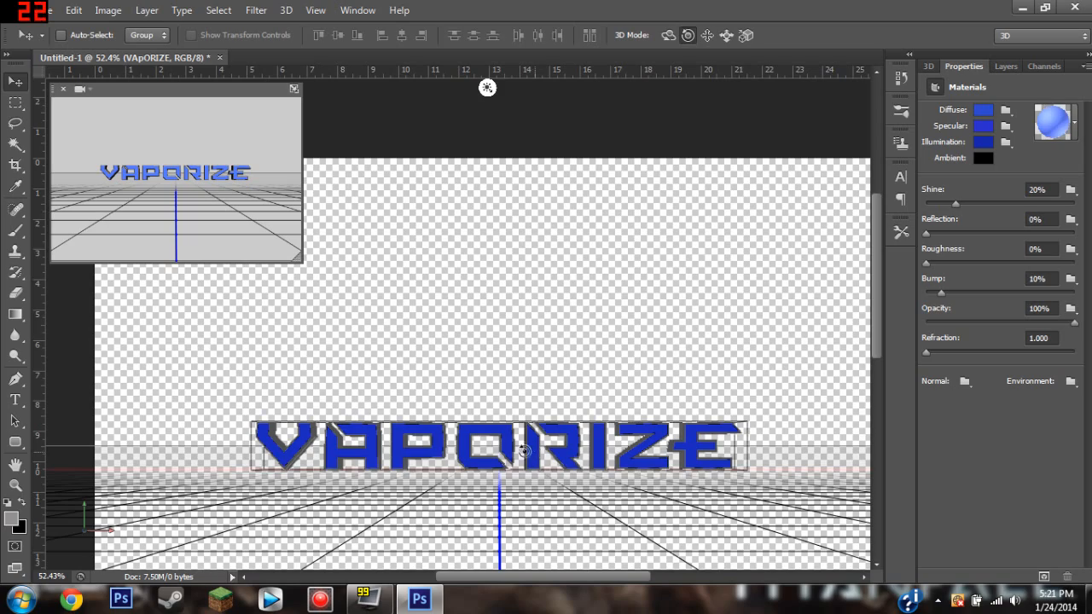
# Set the shine of the Front Inflation material to 43% and its reflection to 5%.
pyautogui.scroll(3, 372, 444)
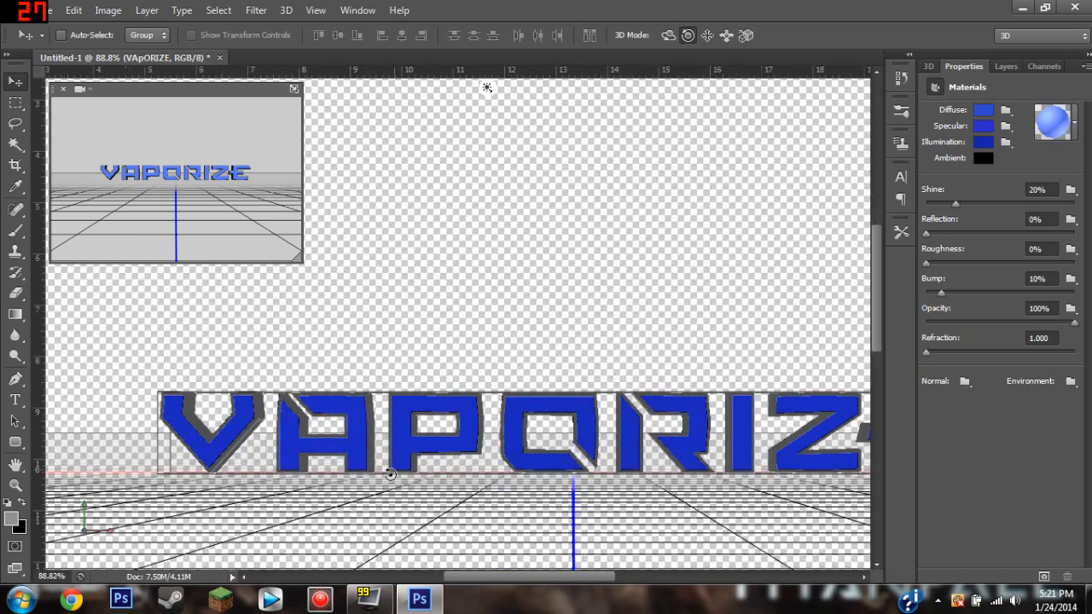
pyautogui.scroll(-2, 361, 420)
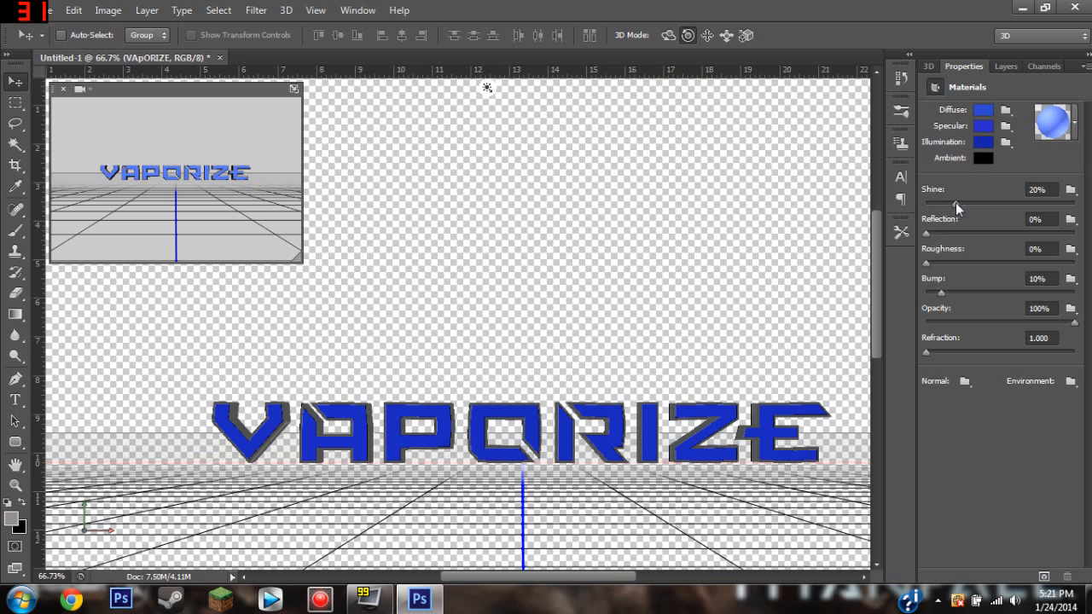
pyautogui.click(981, 206)
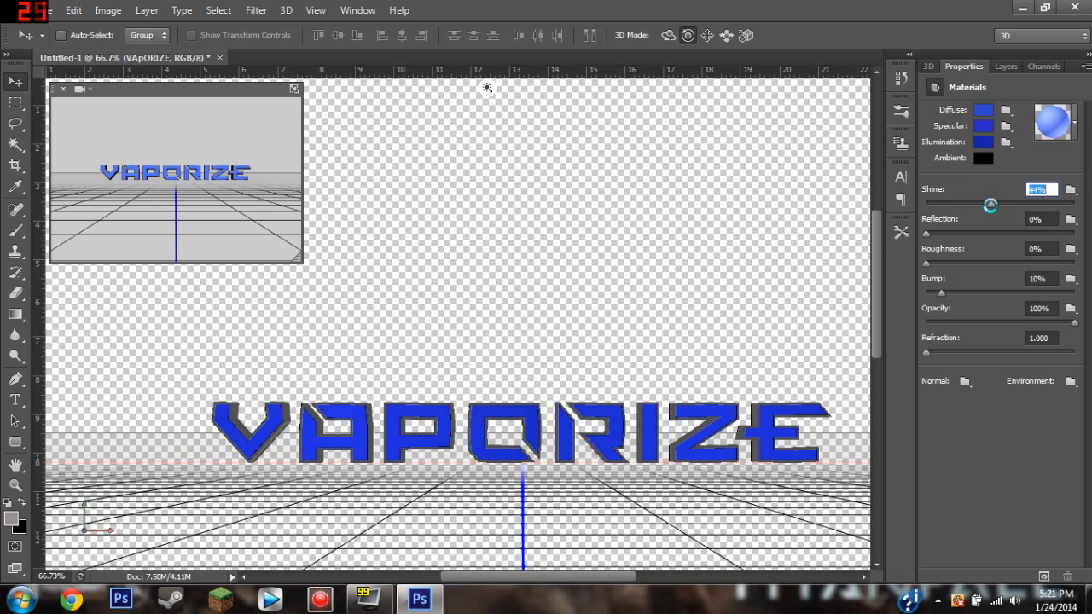
pyautogui.click(976, 204)
pyautogui.moveTo(930, 232); pyautogui.dragTo(965, 233)
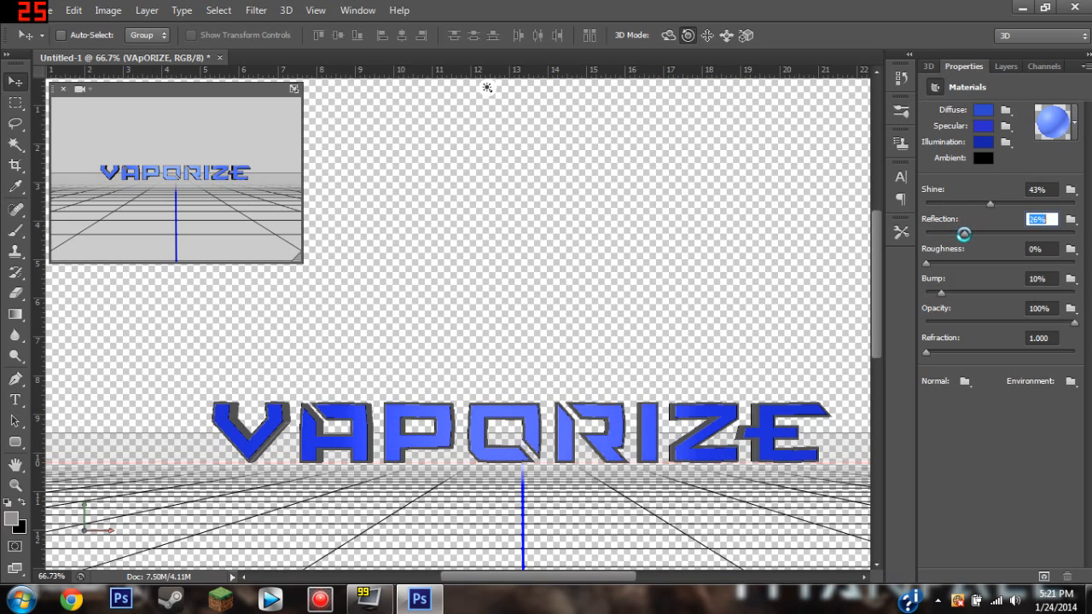
pyautogui.click(974, 233)
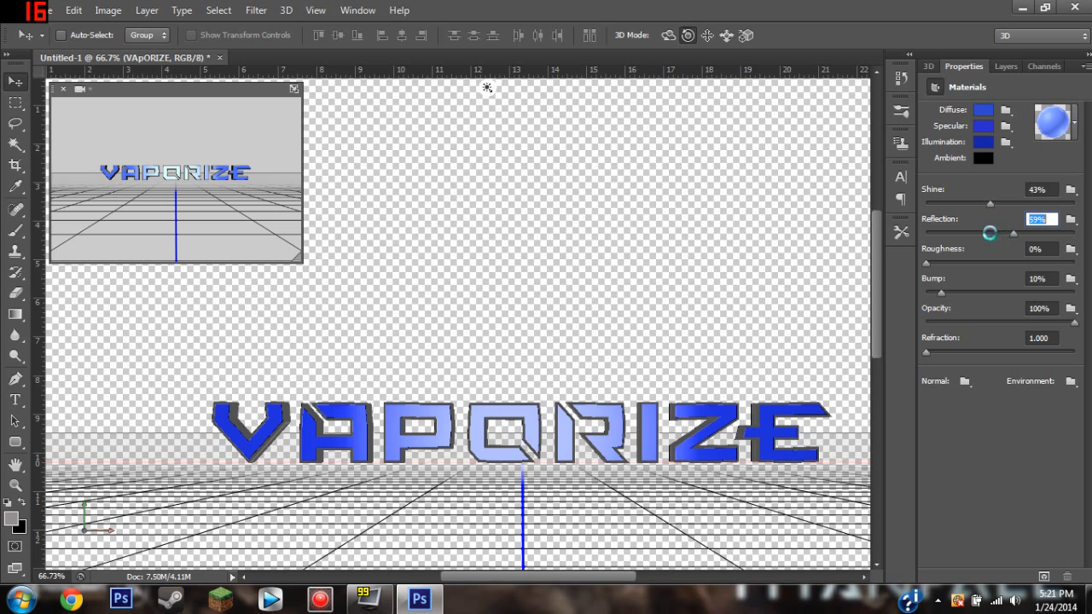
pyautogui.click(956, 233)
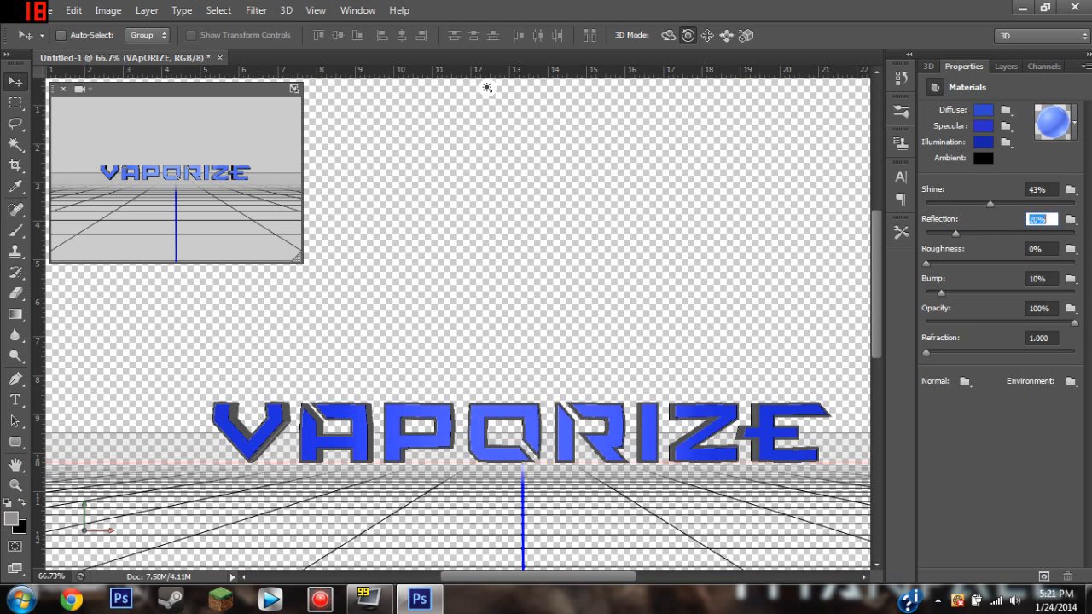
pyautogui.write('5')
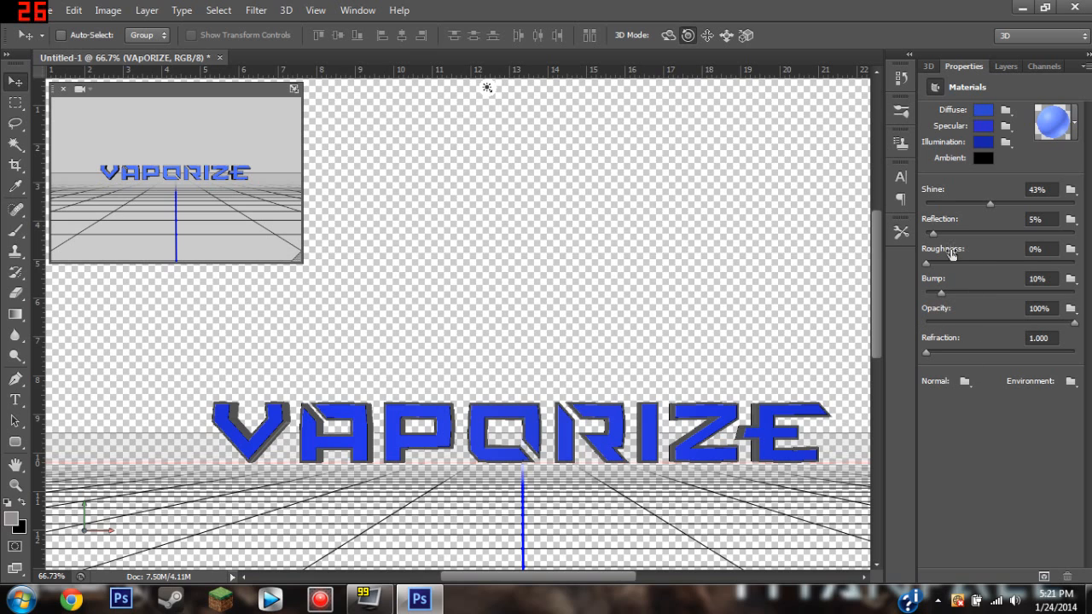
# Set the diffuse color of the VAPORIZE Front Bevel material to near white (RGB 254, 250, 251).
pyautogui.click(927, 66)
pyautogui.click(1011, 189)
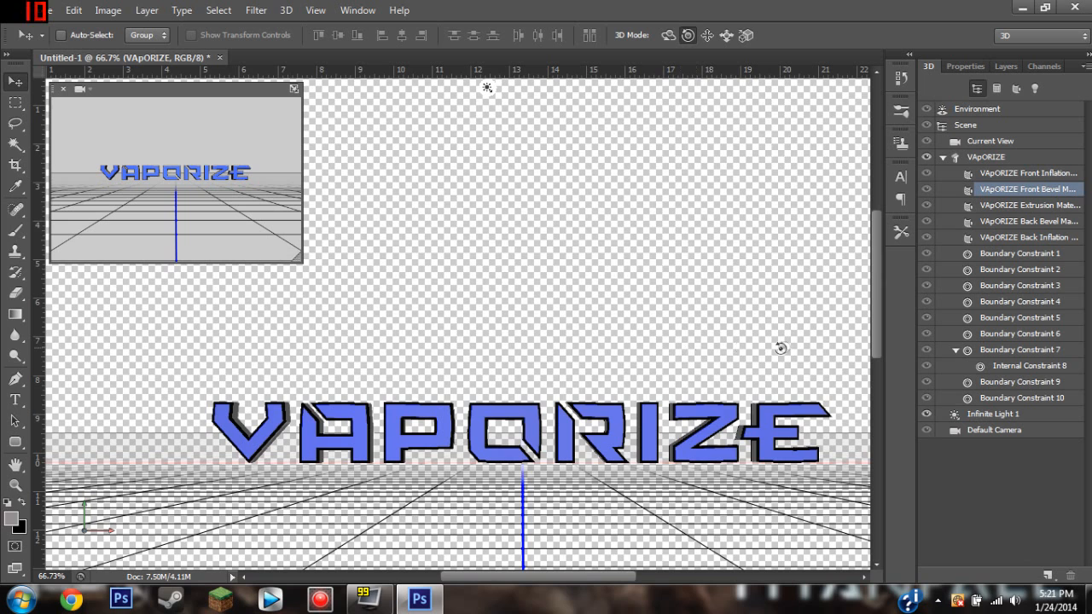
pyautogui.click(963, 67)
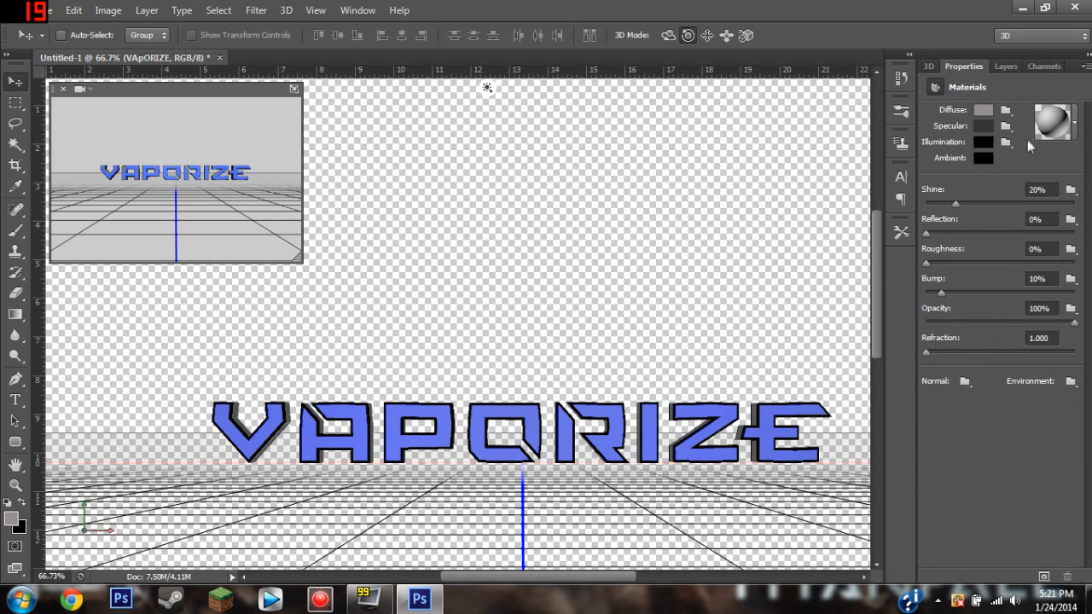
pyautogui.click(986, 107)
pyautogui.click(462, 368)
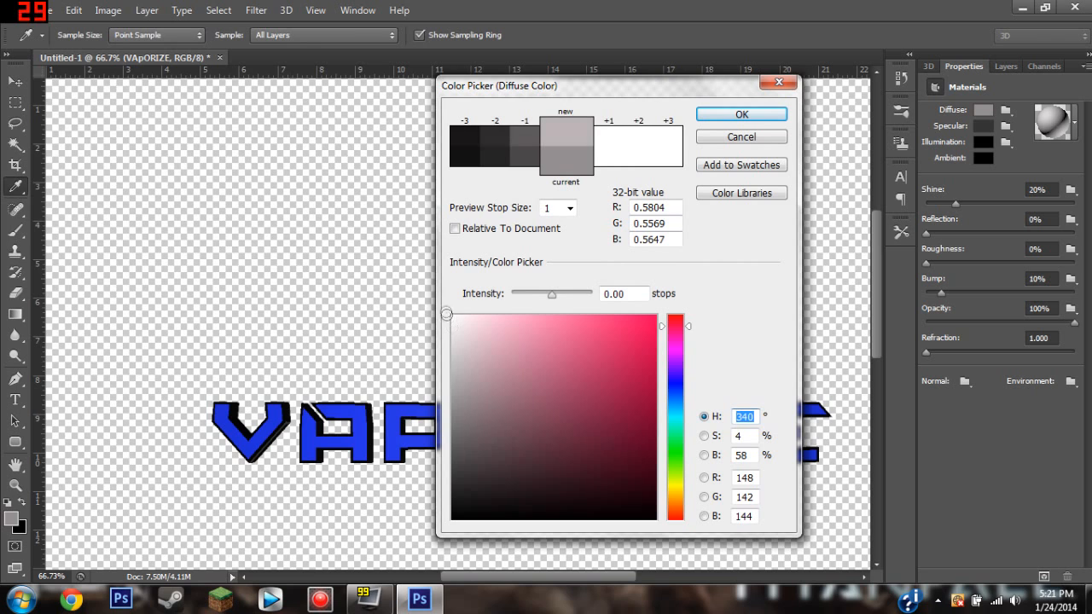
pyautogui.click(700, 117)
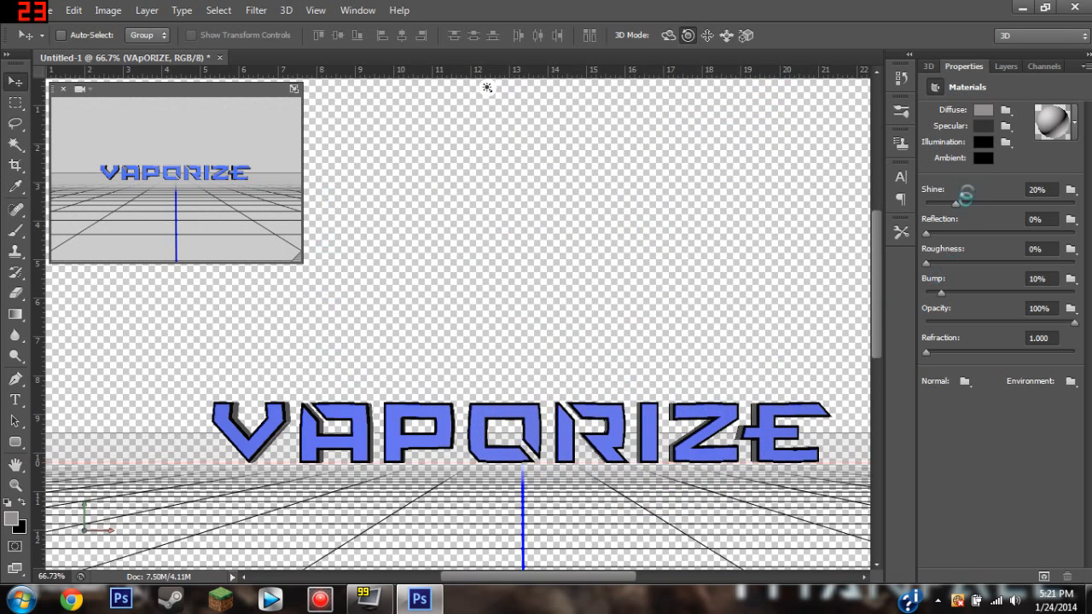
pyautogui.click(979, 110)
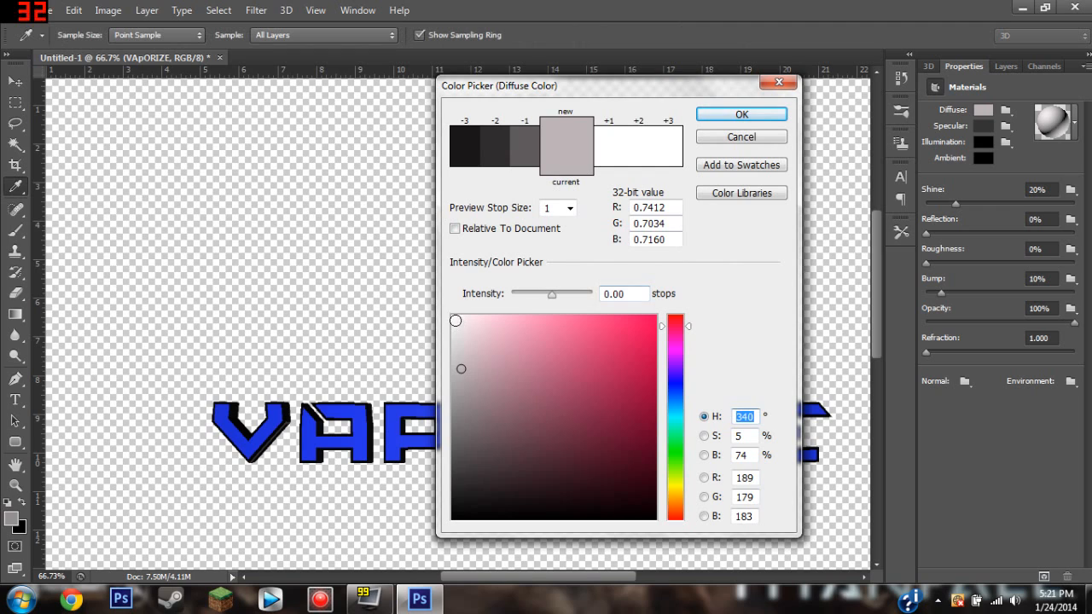
pyautogui.click(455, 321)
pyautogui.moveTo(451, 315); pyautogui.dragTo(456, 319)
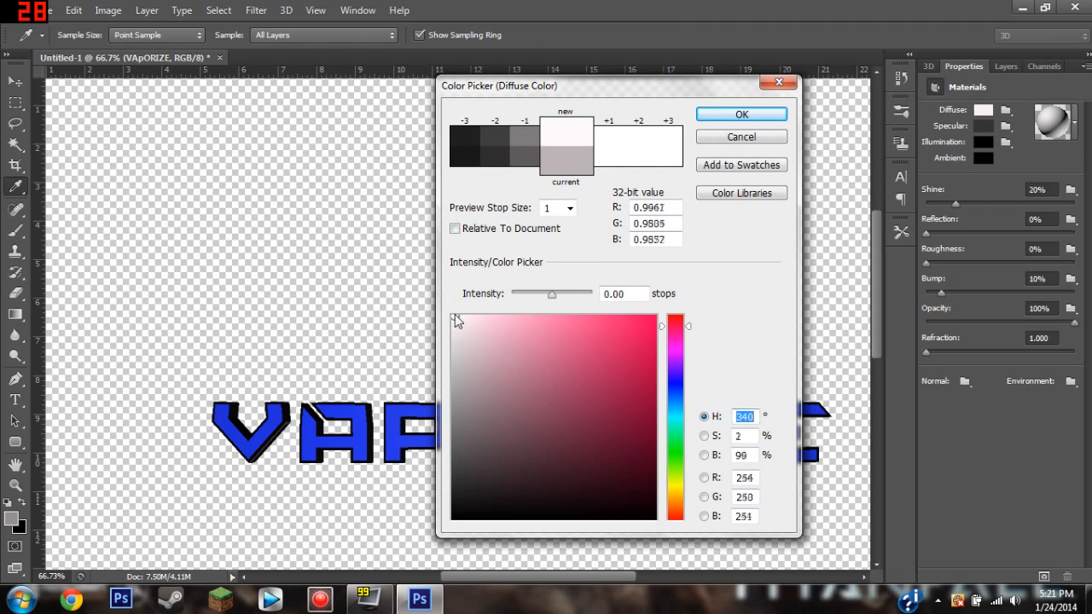
pyautogui.click(741, 117)
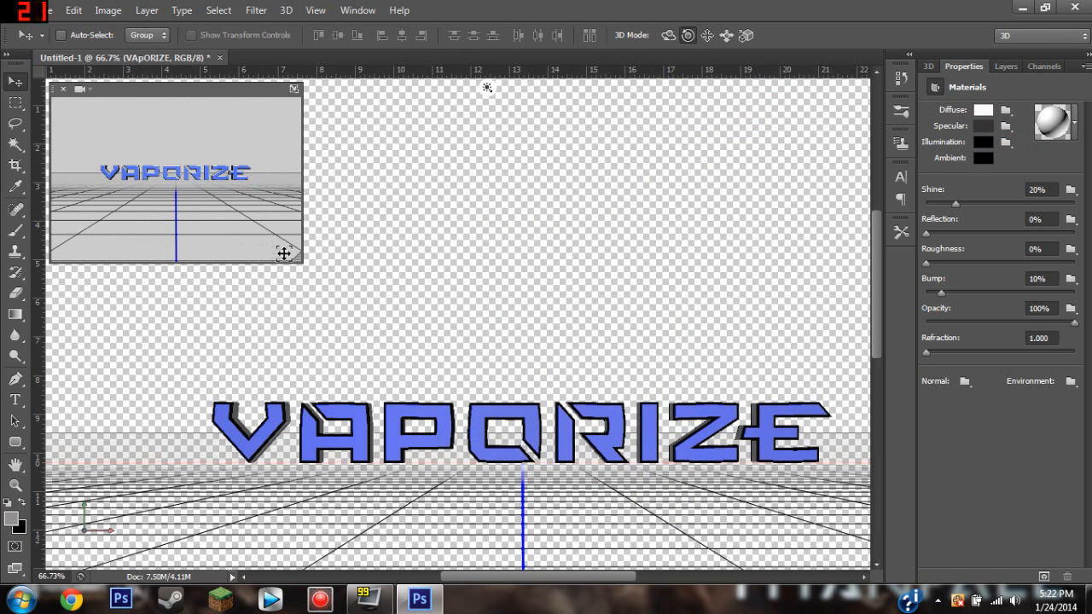
# Enlarge the secondary 3D view to inspect the bevel color and shrink it back to a small preview.
pyautogui.moveTo(296, 258); pyautogui.dragTo(722, 563)
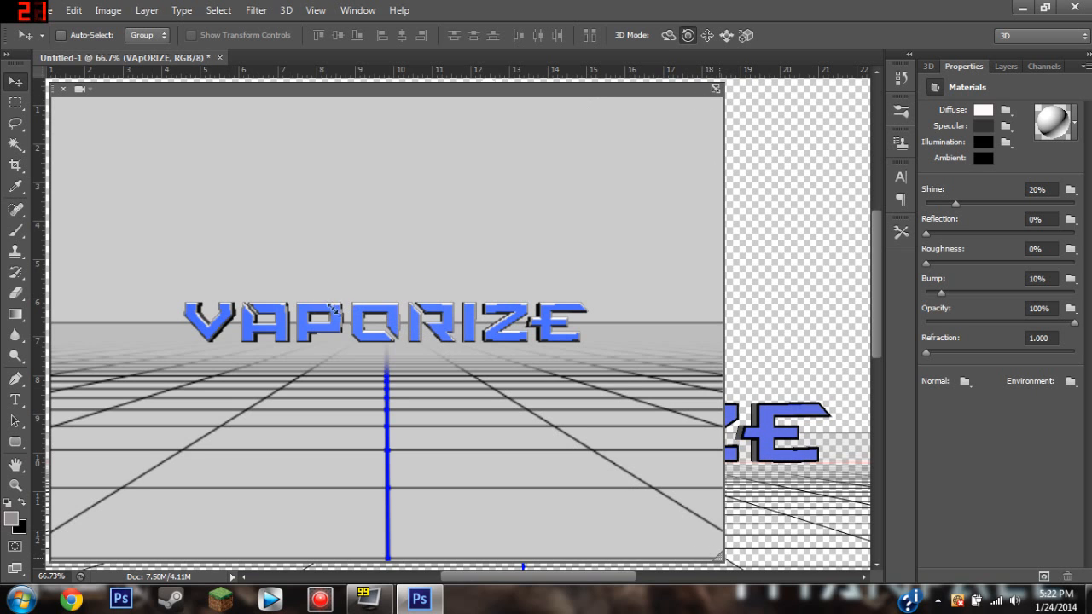
pyautogui.moveTo(724, 561); pyautogui.dragTo(447, 367)
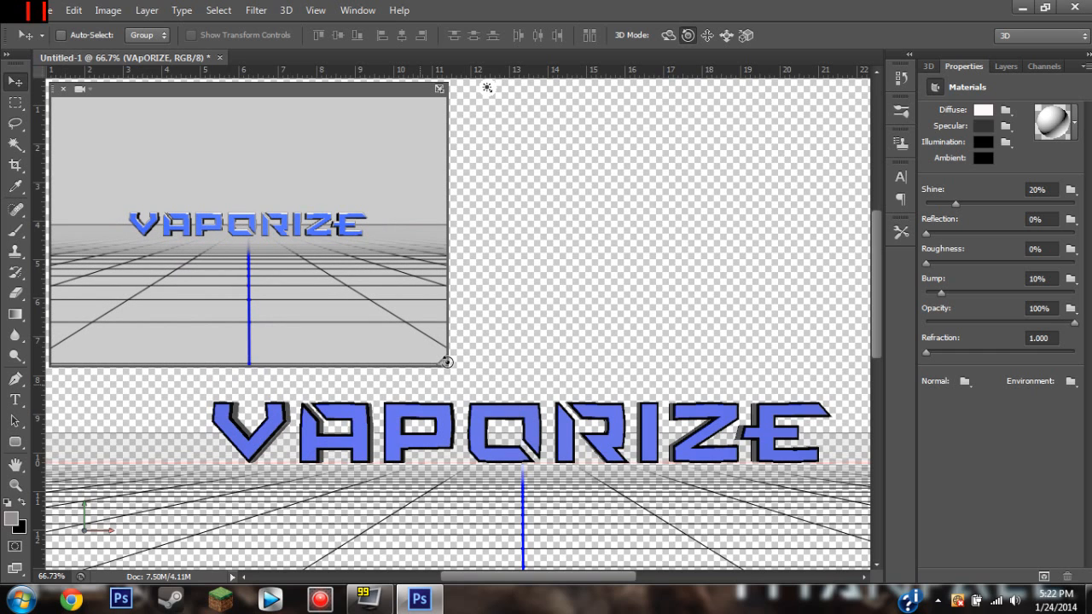
pyautogui.click(436, 357)
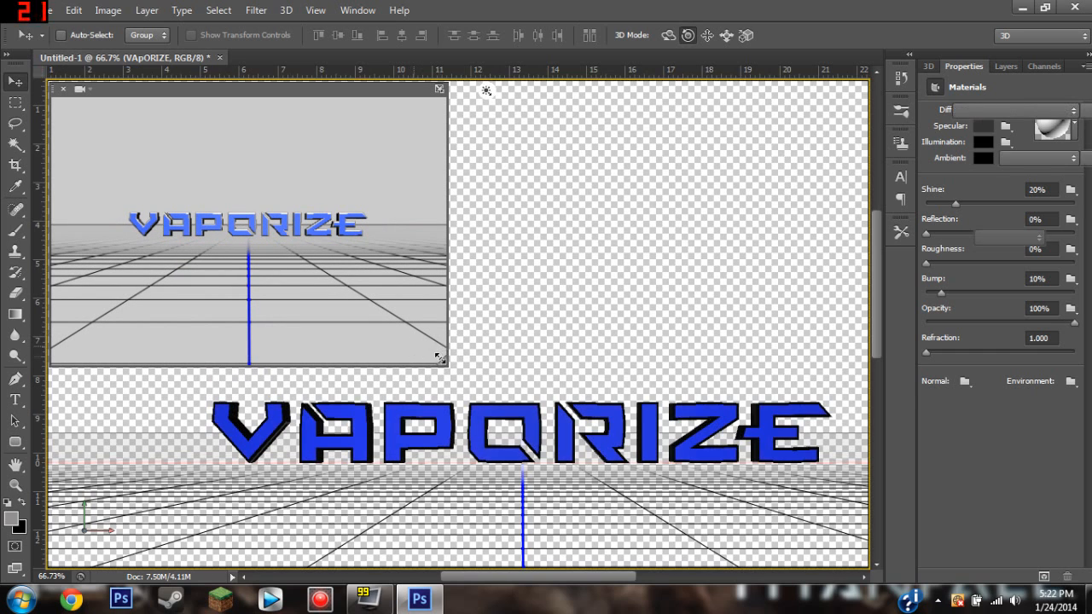
pyautogui.moveTo(437, 360); pyautogui.dragTo(205, 195)
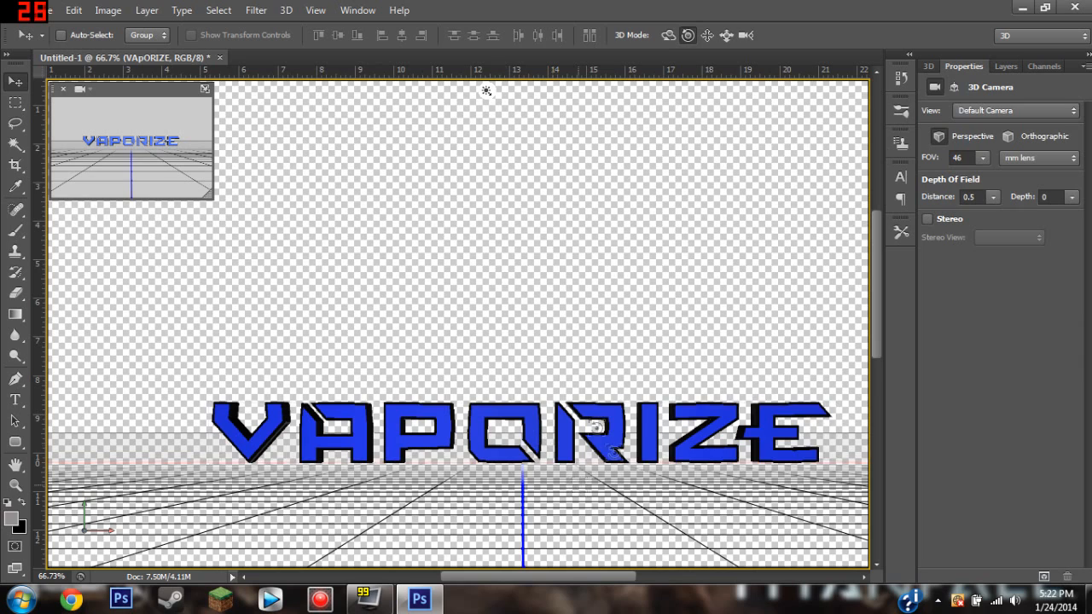
# Review the material properties of the VAPORIZE Extrusion Material.
pyautogui.click(929, 66)
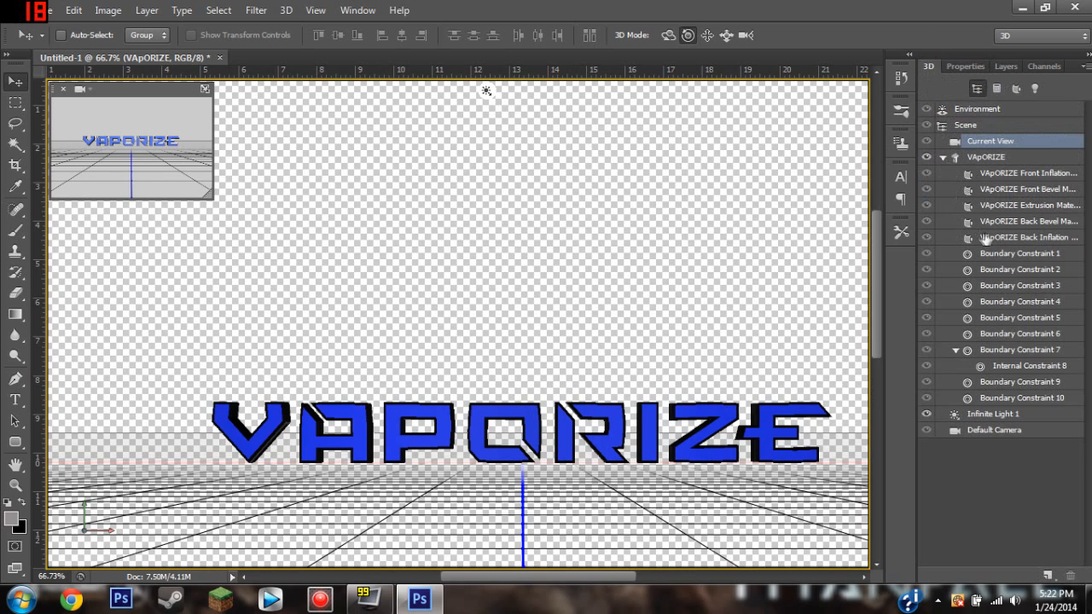
pyautogui.click(1024, 206)
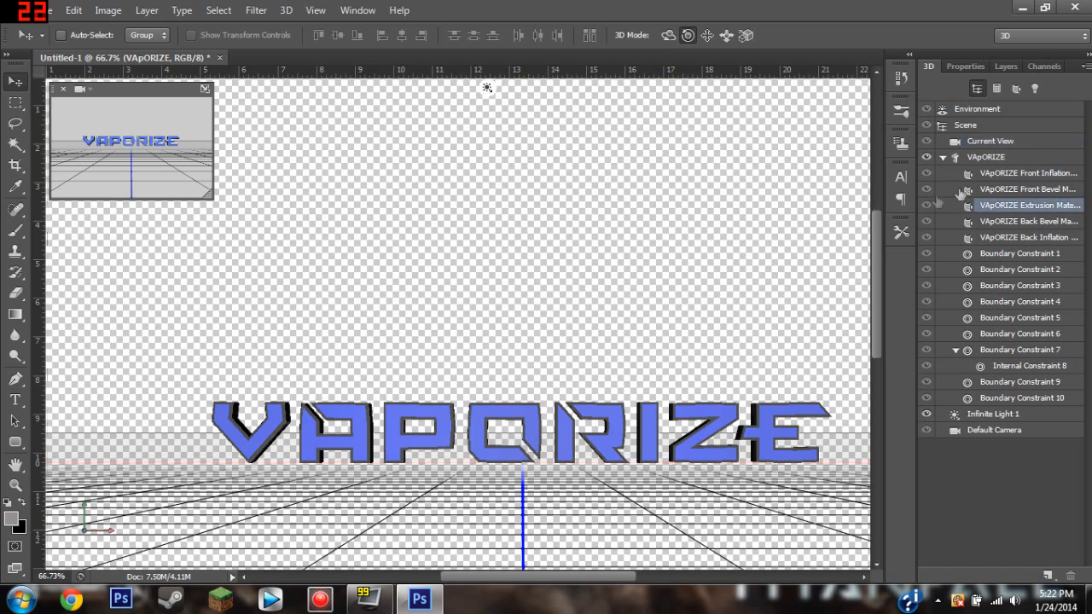
pyautogui.click(964, 67)
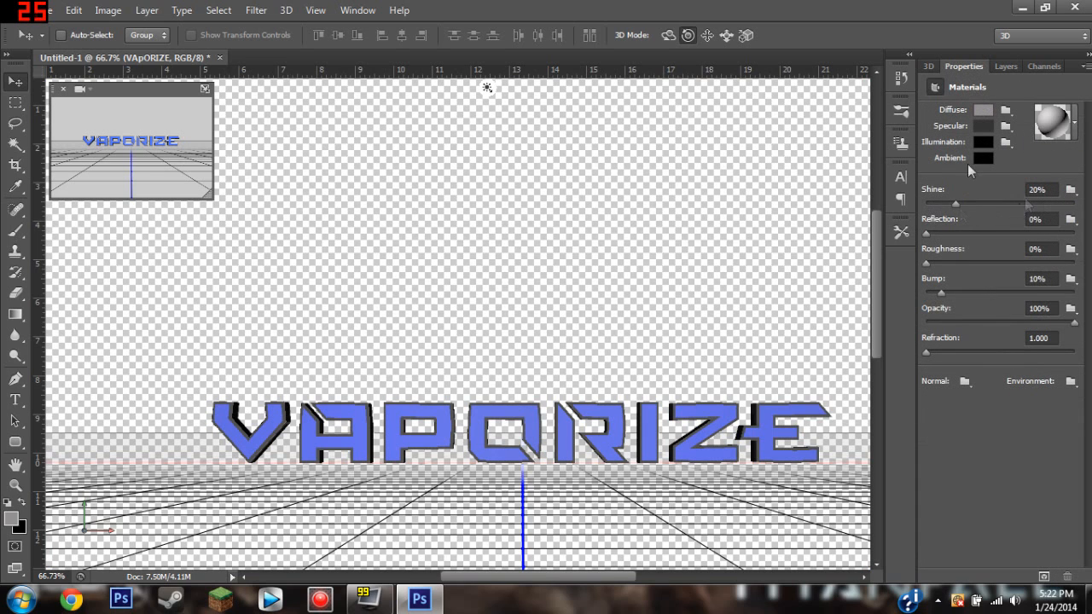
pyautogui.click(928, 66)
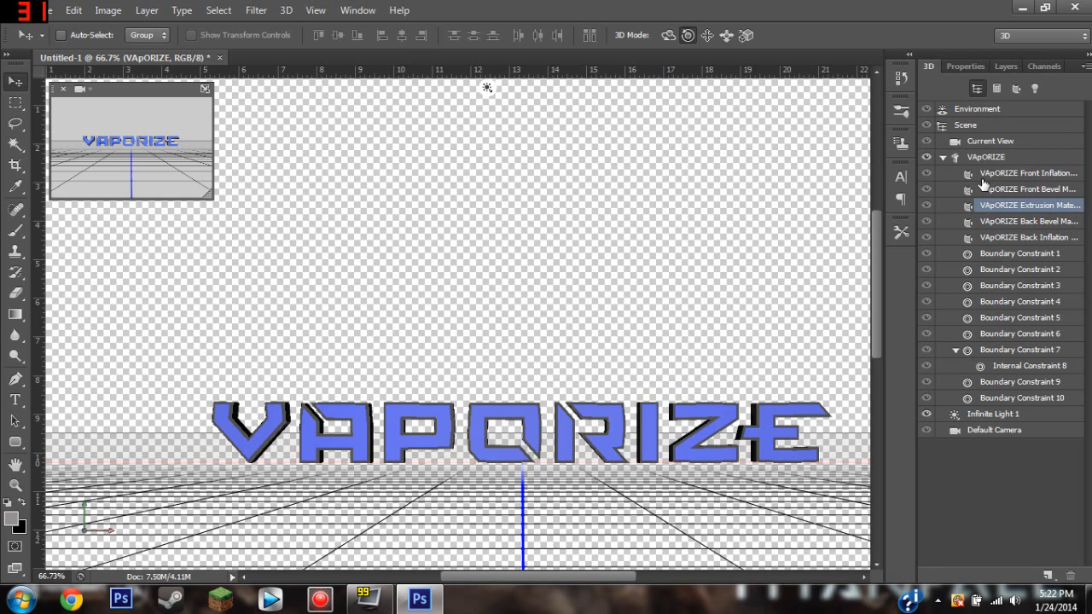
# Change the type of Infinite Light 1 from Infinite to Point.
pyautogui.click(1005, 414)
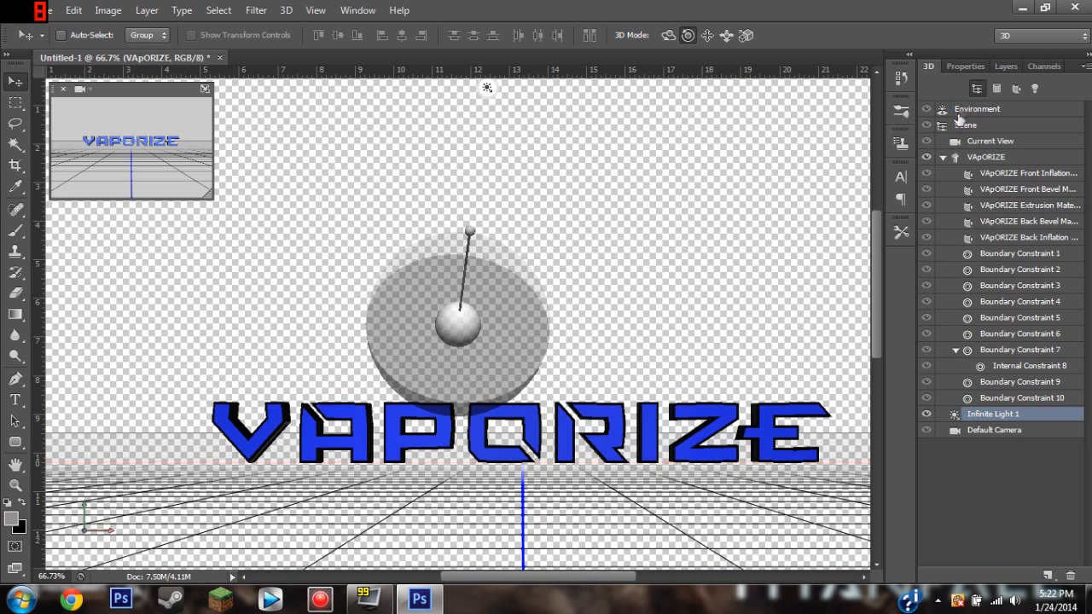
pyautogui.click(964, 67)
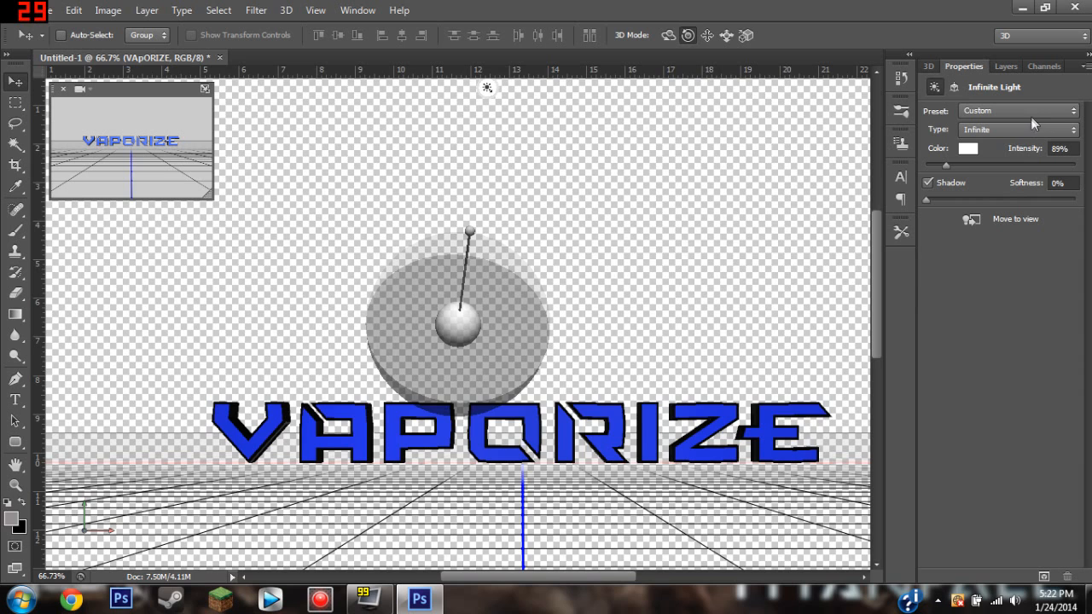
pyautogui.scroll(-3, 760, 310)
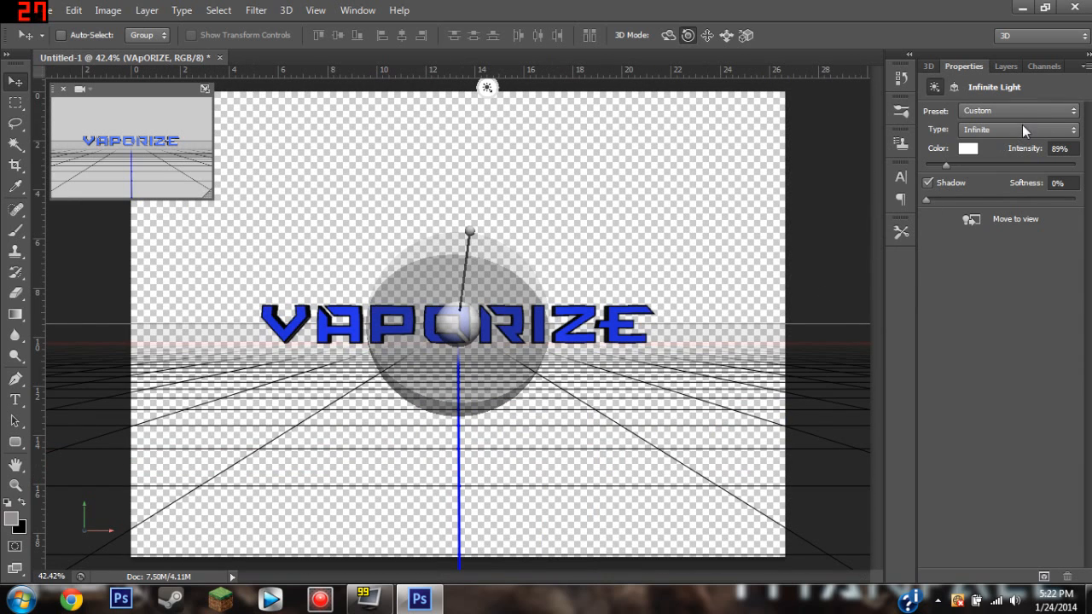
pyautogui.click(1024, 130)
pyautogui.click(969, 149)
pyautogui.click(945, 166)
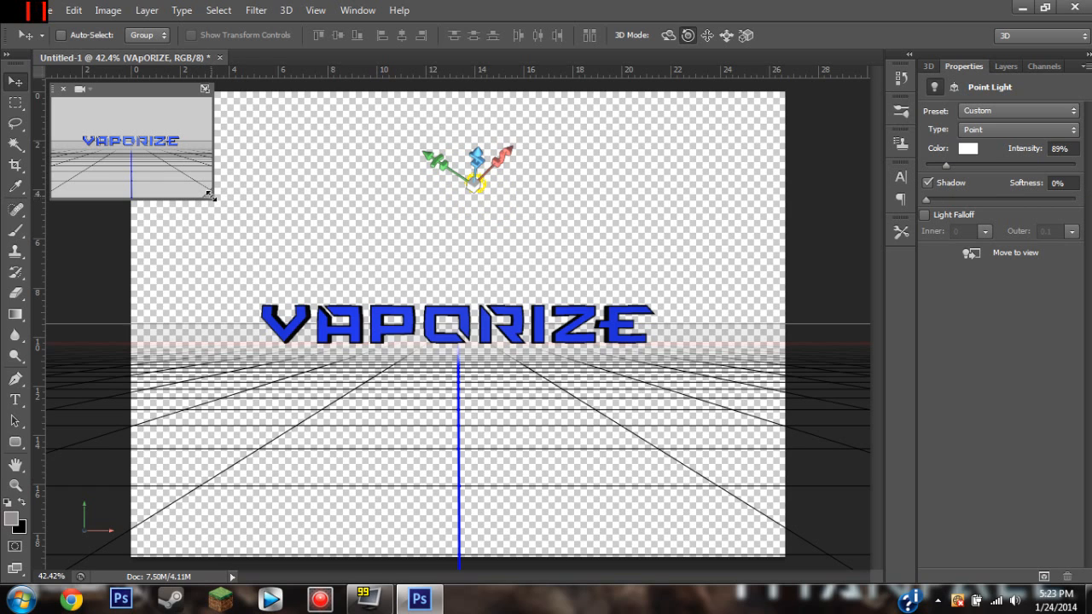
# Set the point light's intensity to 244% and check the lighting on the text in the enlarged secondary view.
pyautogui.moveTo(217, 202); pyautogui.dragTo(577, 524)
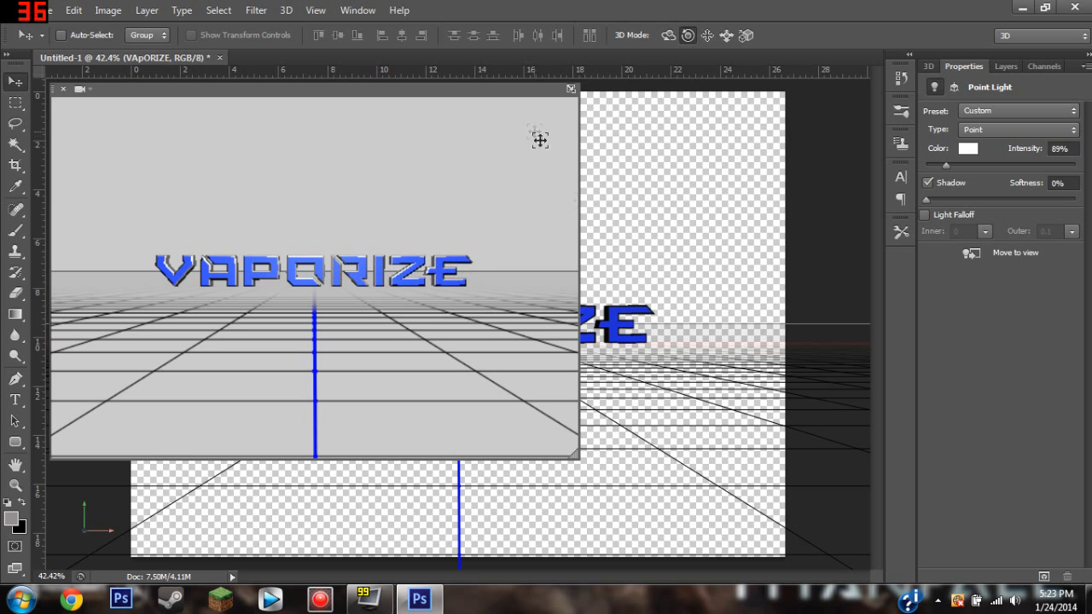
pyautogui.moveTo(414, 351); pyautogui.dragTo(229, 210)
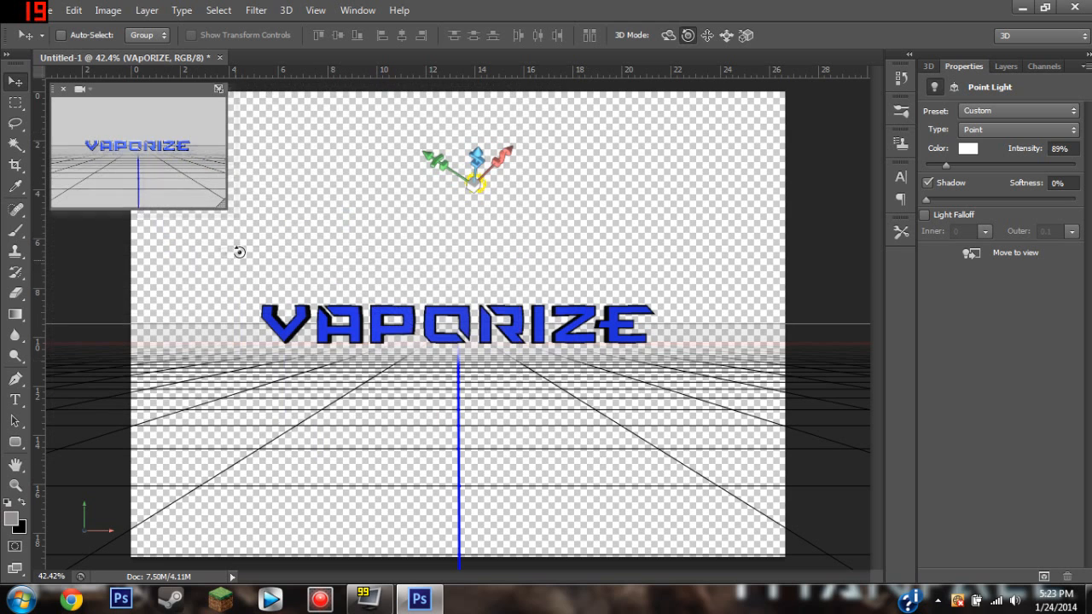
pyautogui.moveTo(947, 168); pyautogui.dragTo(974, 168)
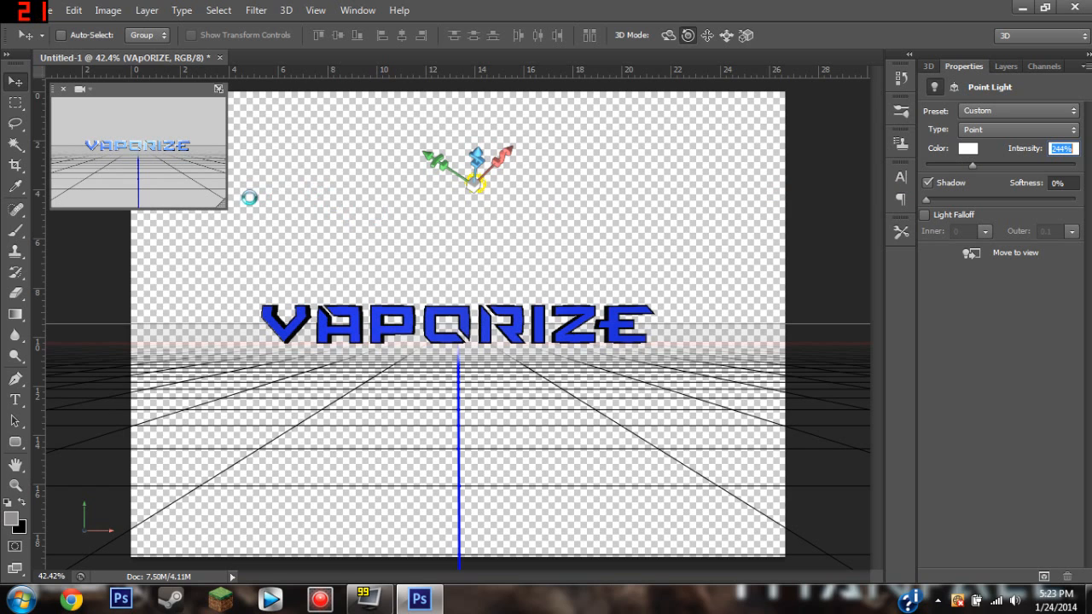
pyautogui.moveTo(227, 206); pyautogui.dragTo(627, 472)
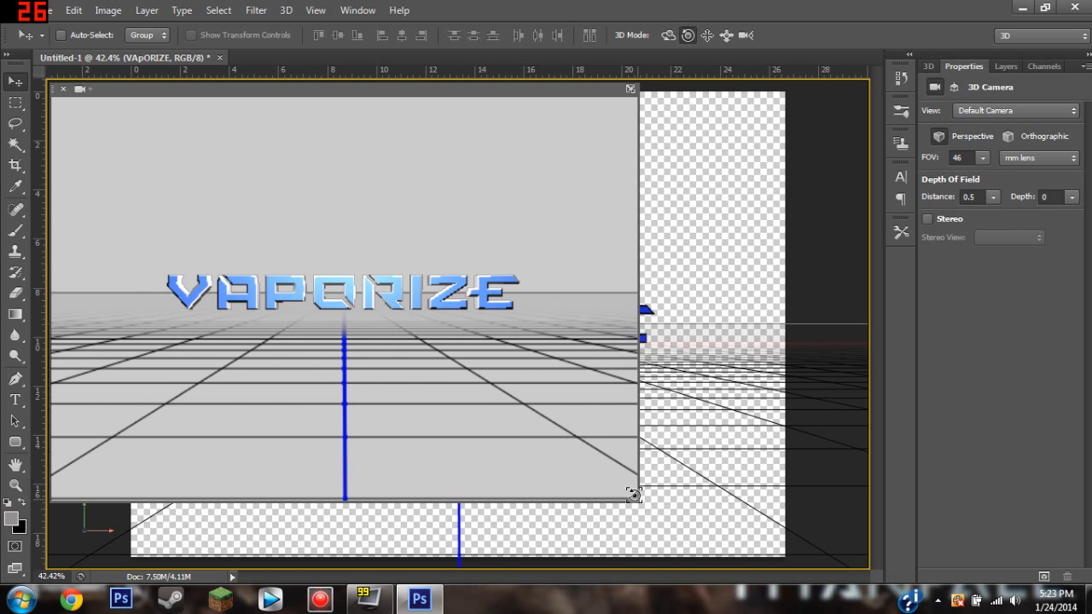
pyautogui.moveTo(601, 482); pyautogui.dragTo(181, 178)
# Set the intensity of Point Light 1 to 68%.
pyautogui.click(929, 67)
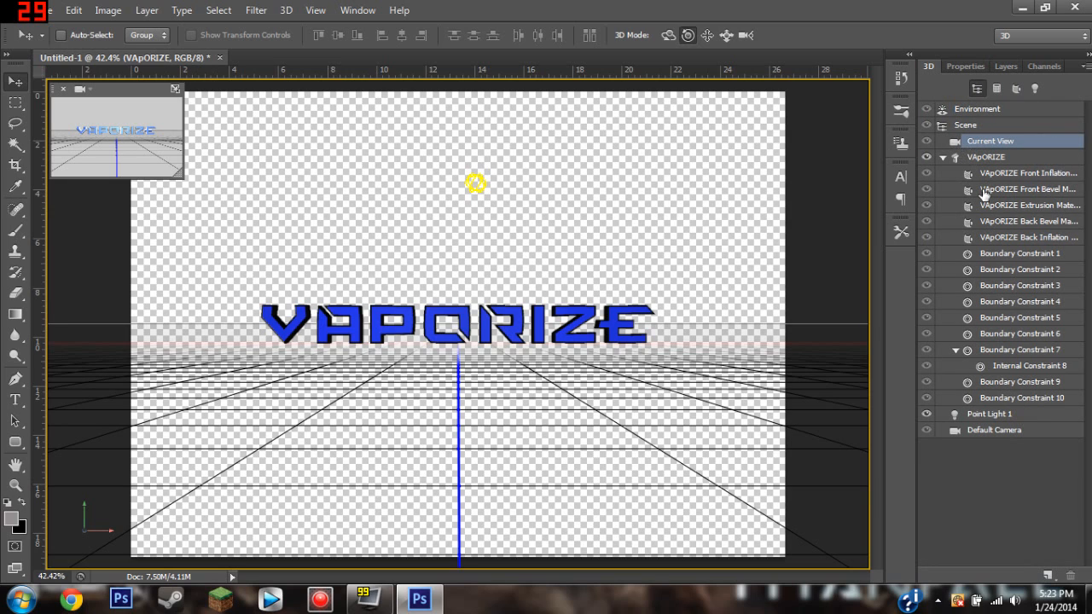
pyautogui.click(1003, 415)
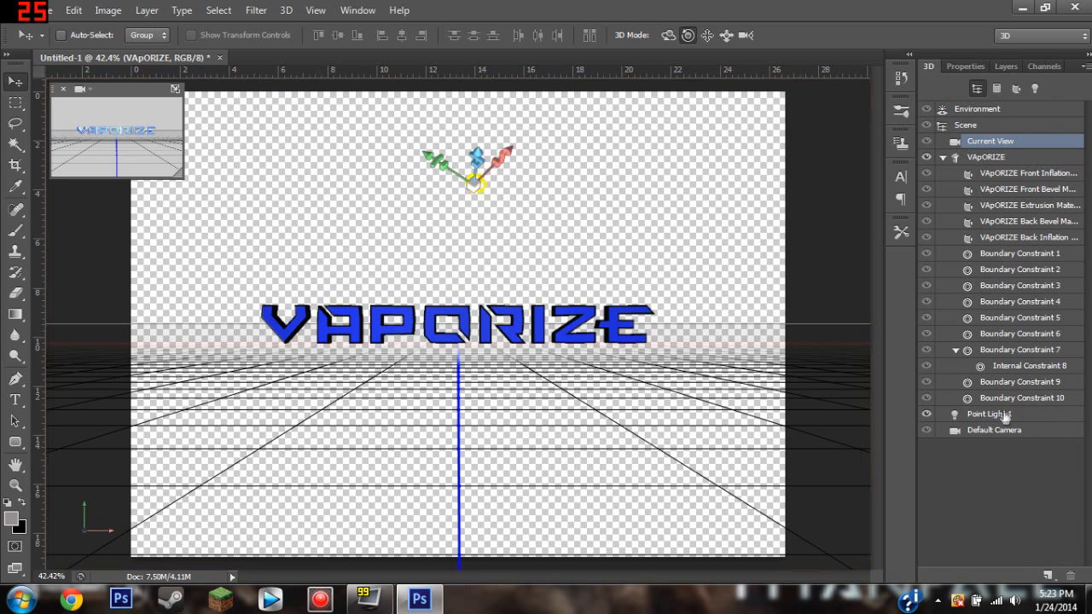
pyautogui.click(959, 67)
pyautogui.click(970, 167)
pyautogui.moveTo(968, 167); pyautogui.dragTo(942, 169)
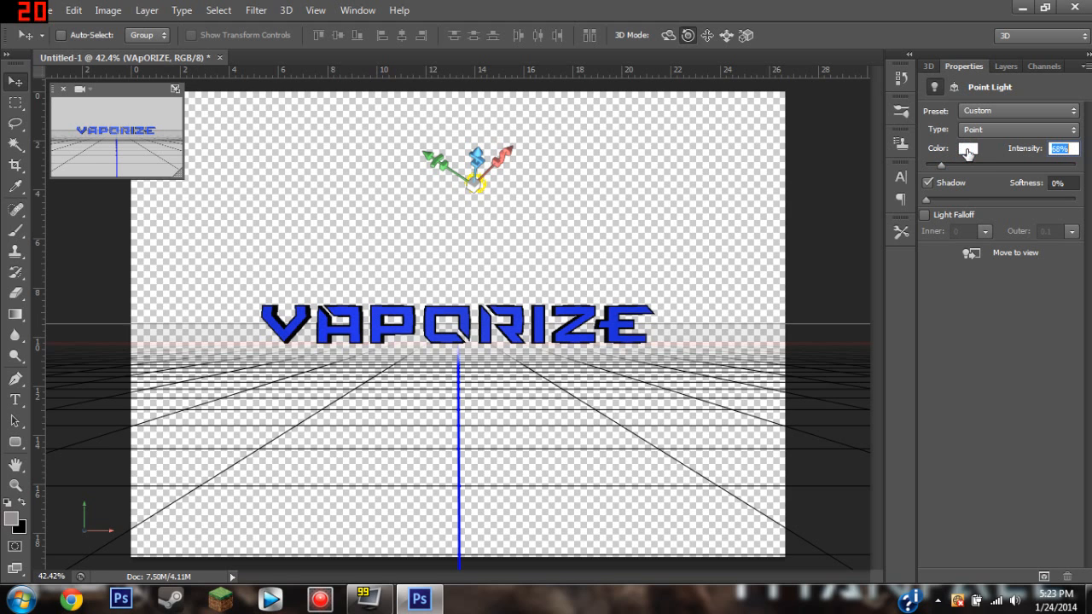
# Color the point light pale blue (H 215, S 21, B 98) and check the text in the enlarged secondary view.
pyautogui.click(968, 150)
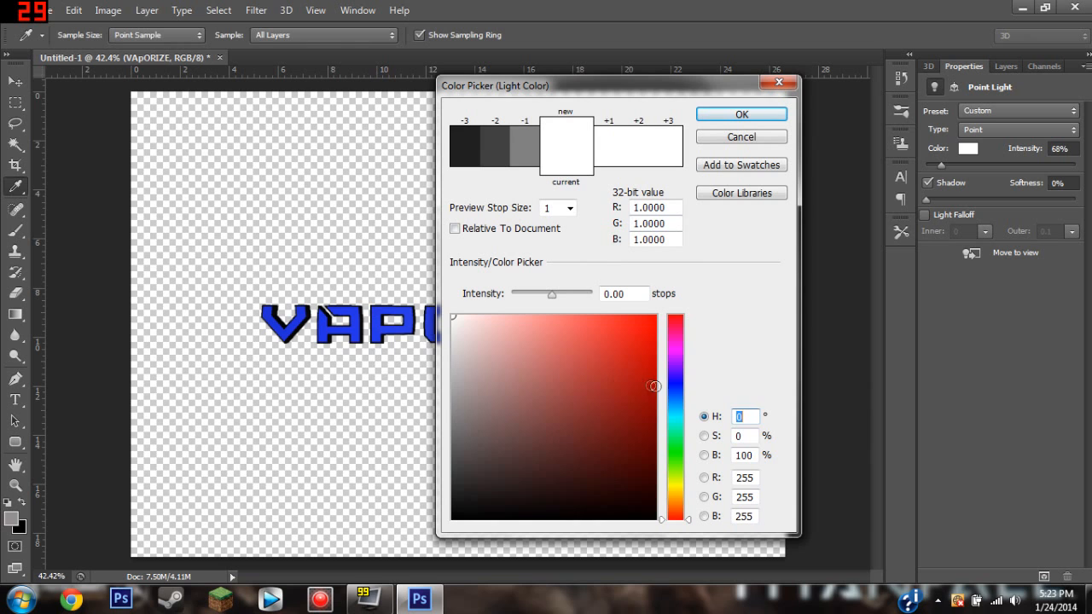
pyautogui.click(676, 403)
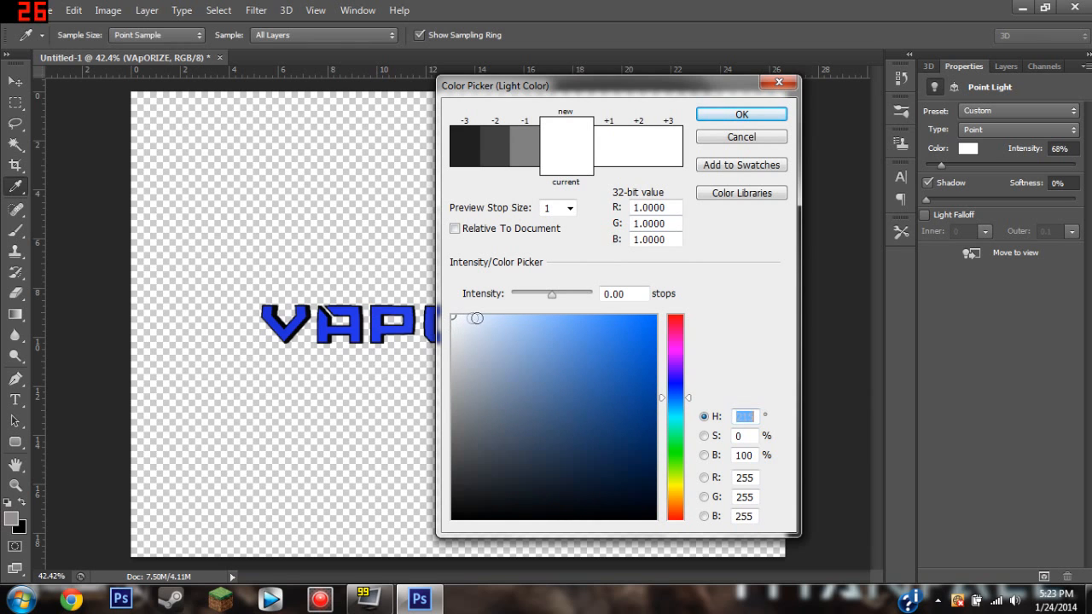
pyautogui.click(492, 319)
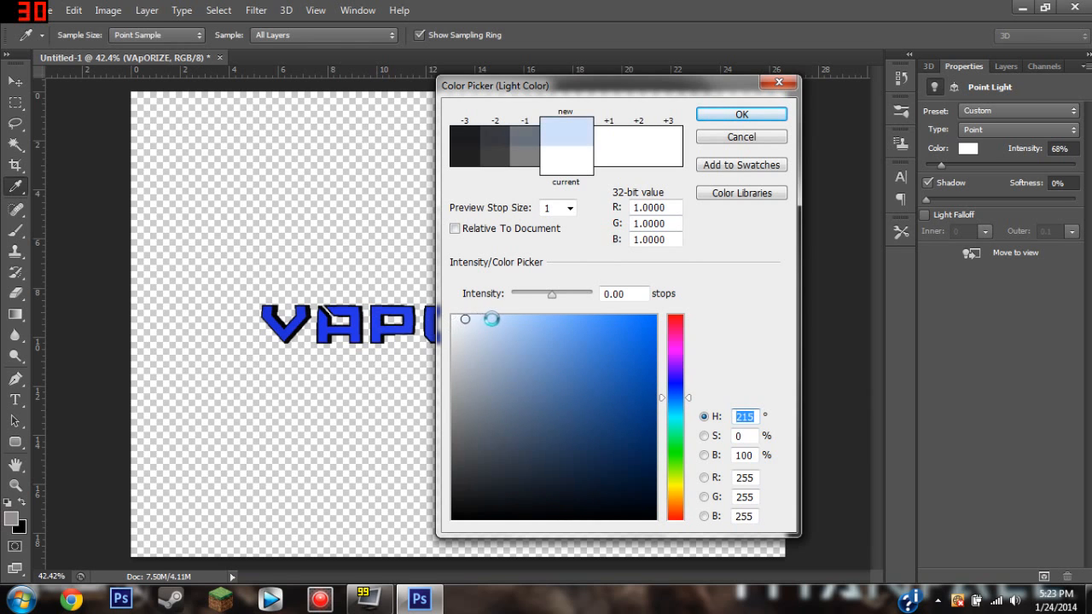
pyautogui.click(739, 118)
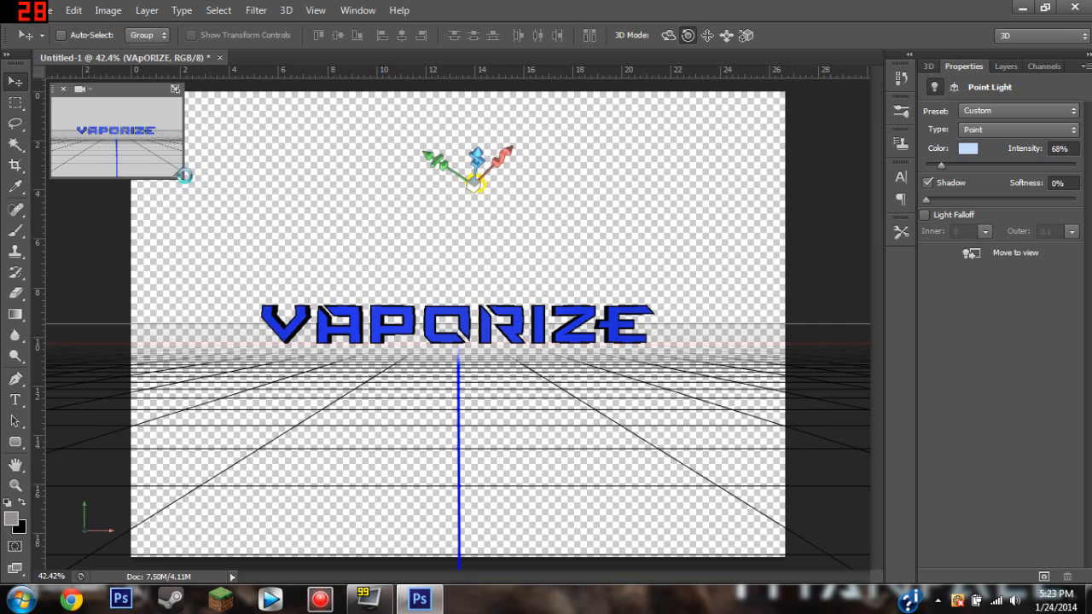
pyautogui.moveTo(217, 192); pyautogui.dragTo(595, 479)
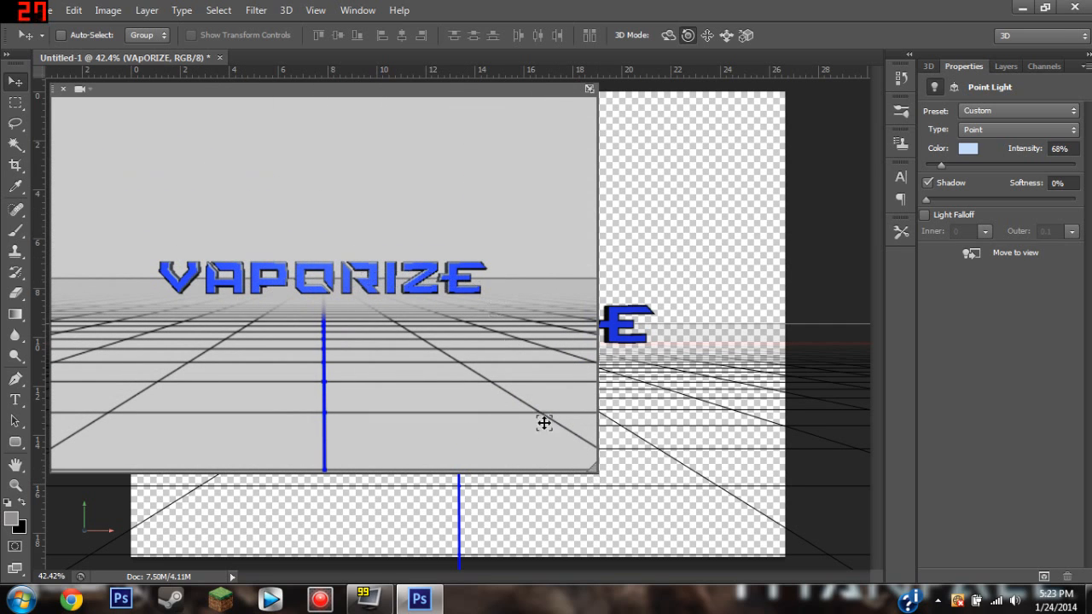
pyautogui.moveTo(594, 472); pyautogui.dragTo(233, 205)
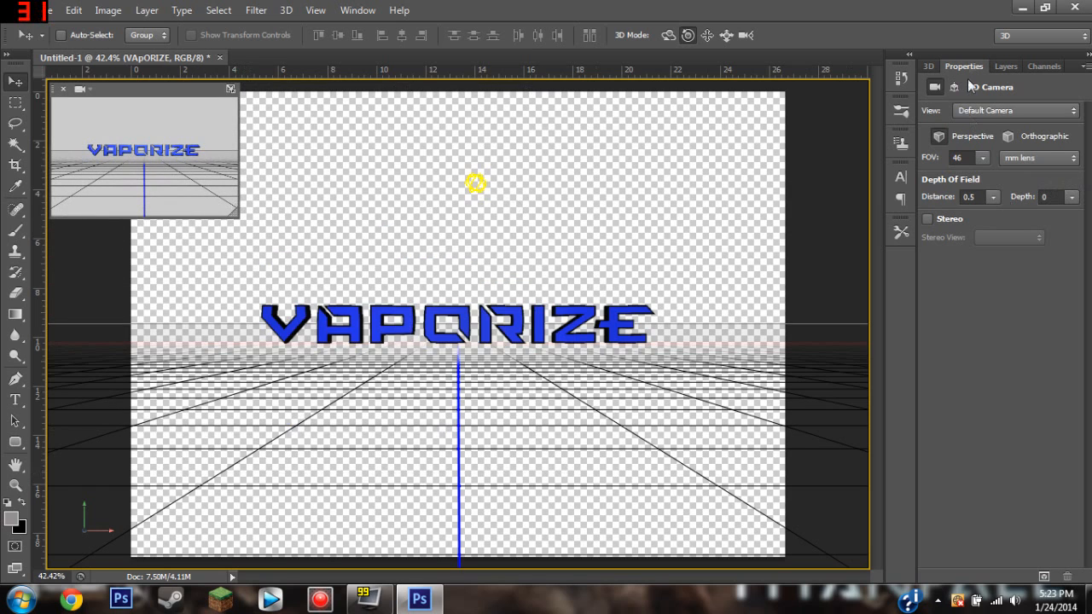
# Convert the VAPORIZE 3D layer to a smart object and rasterize it.
pyautogui.click(928, 67)
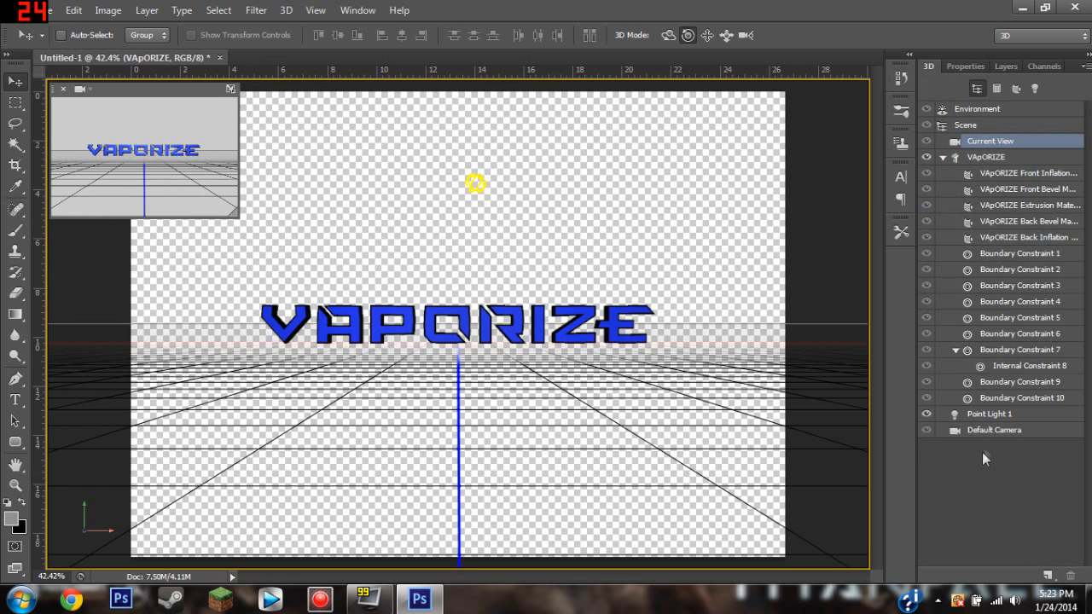
pyautogui.click(973, 67)
pyautogui.click(1004, 66)
pyautogui.rightClick(1006, 157)
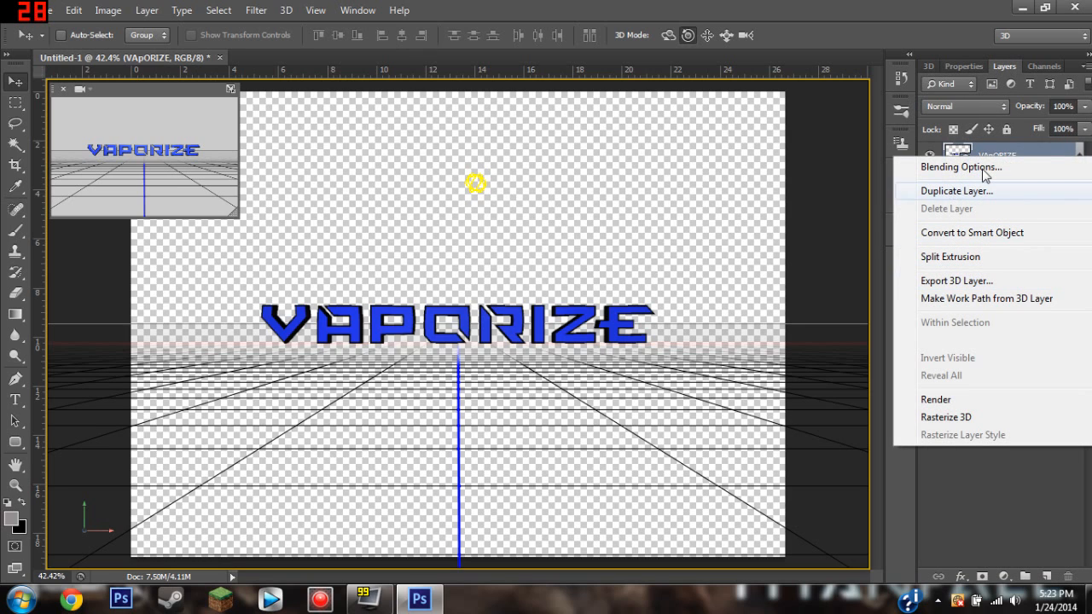
pyautogui.click(994, 68)
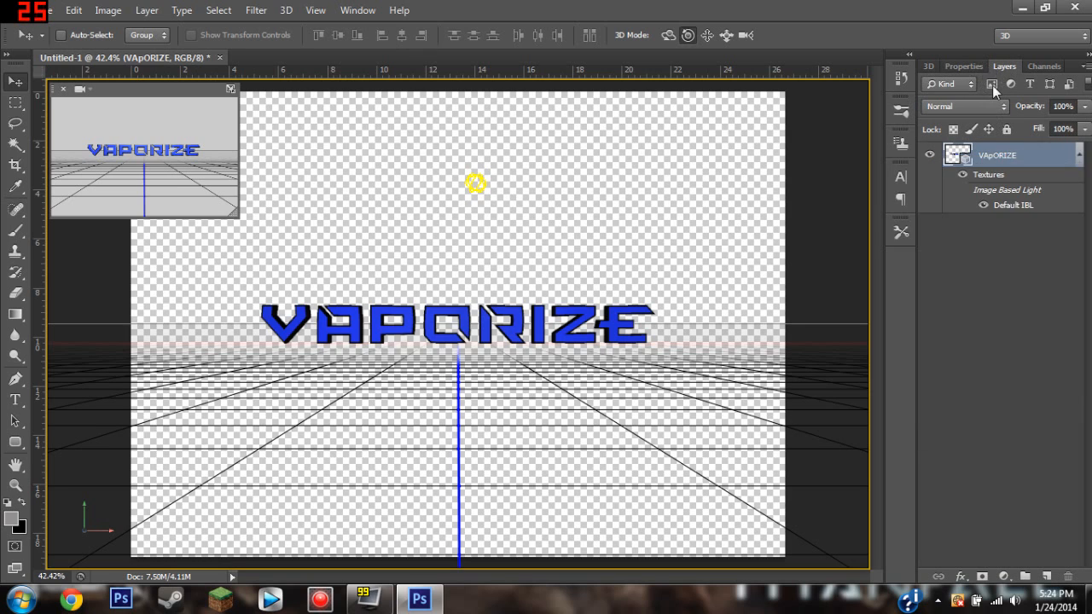
pyautogui.rightClick(998, 161)
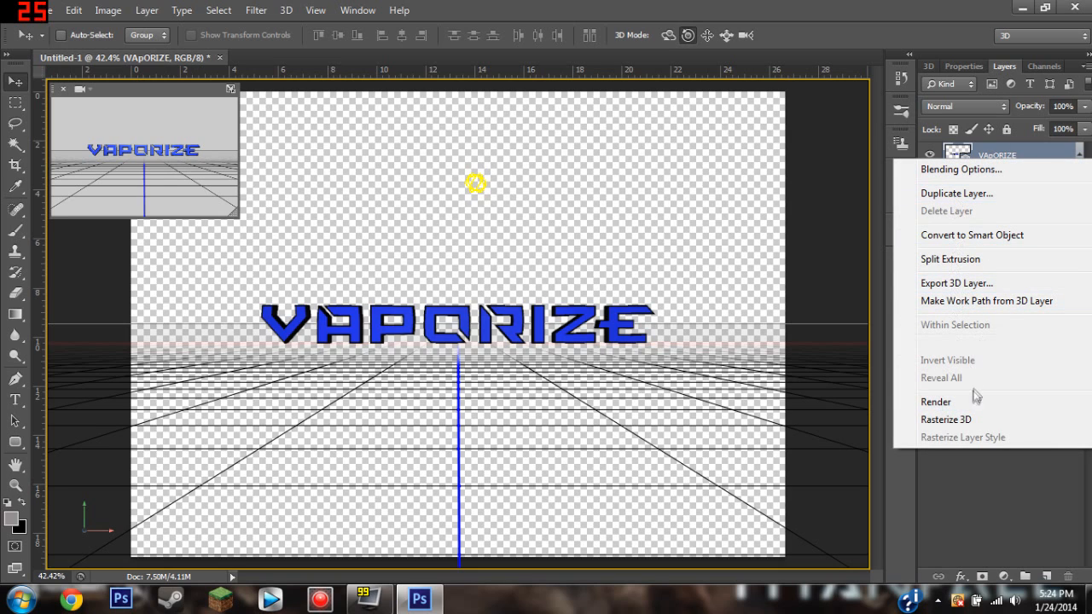
pyautogui.click(991, 236)
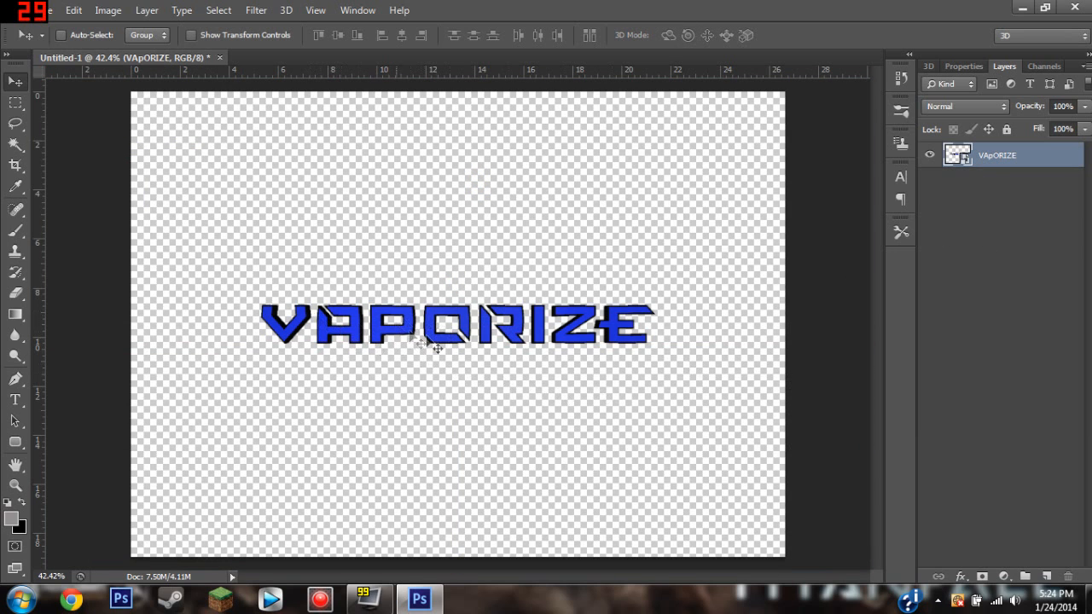
pyautogui.rightClick(998, 164)
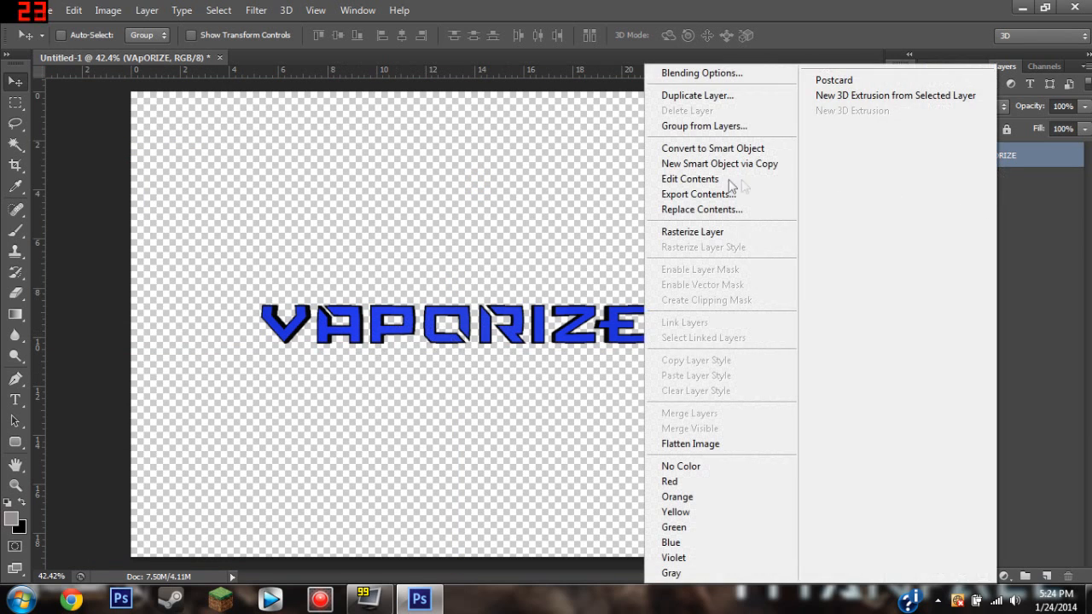
pyautogui.click(697, 232)
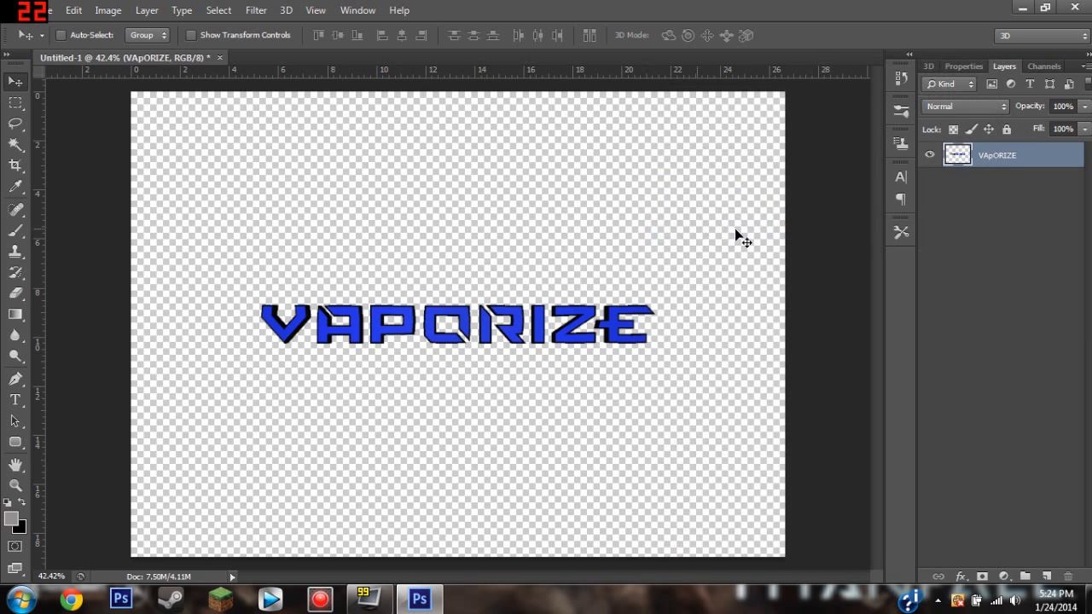
# Move the rasterized VAPORIZE text freely around the canvas.
pyautogui.moveTo(576, 395); pyautogui.dragTo(550, 379)
pyautogui.moveTo(529, 318); pyautogui.dragTo(465, 315)
pyautogui.rightClick(1012, 157)
pyautogui.click(1058, 316)
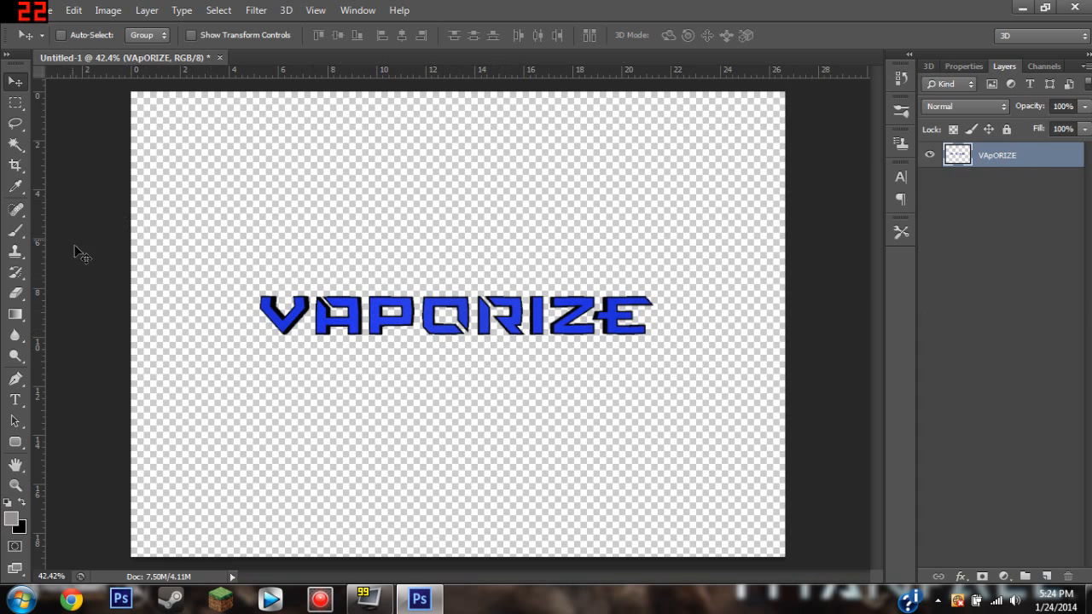
# Center the VAPORIZE text on the whole canvas and clear the selection.
pyautogui.hotkey('ctrl', 'a')
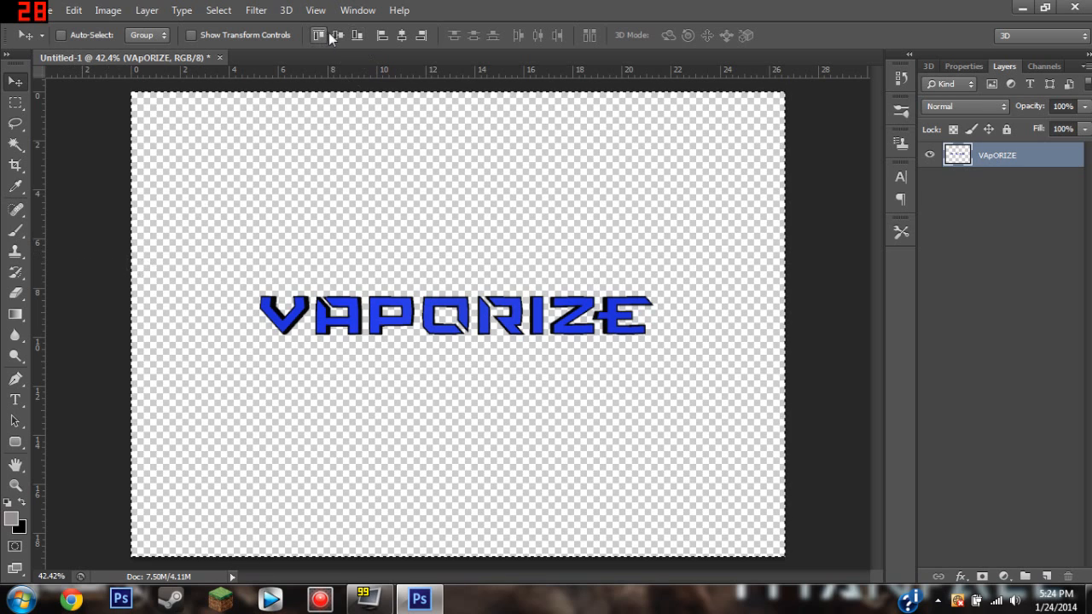
pyautogui.click(333, 34)
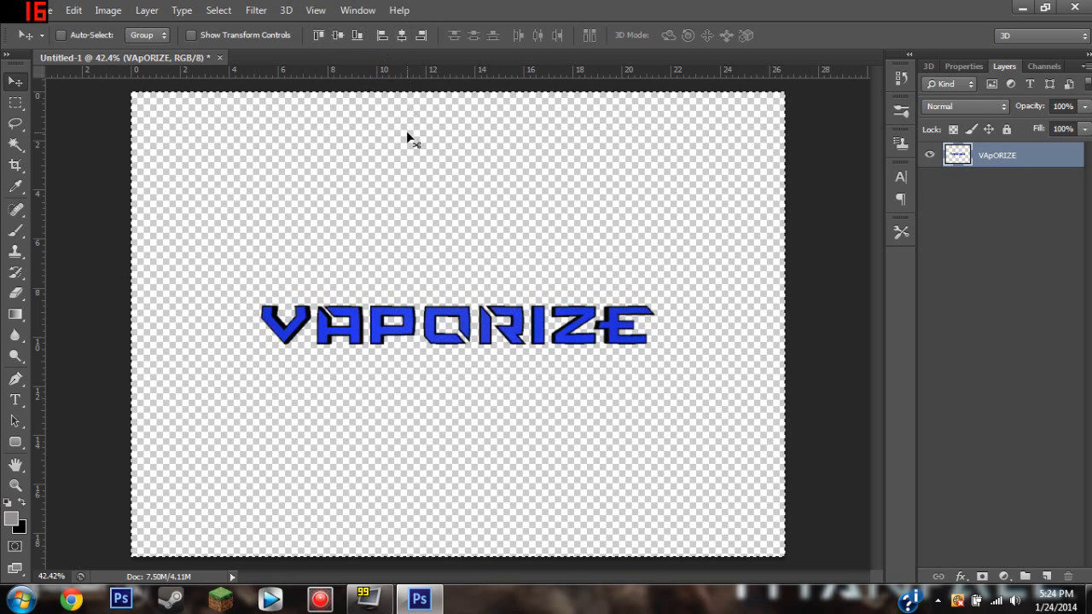
pyautogui.hotkey('ctrl', 'd')
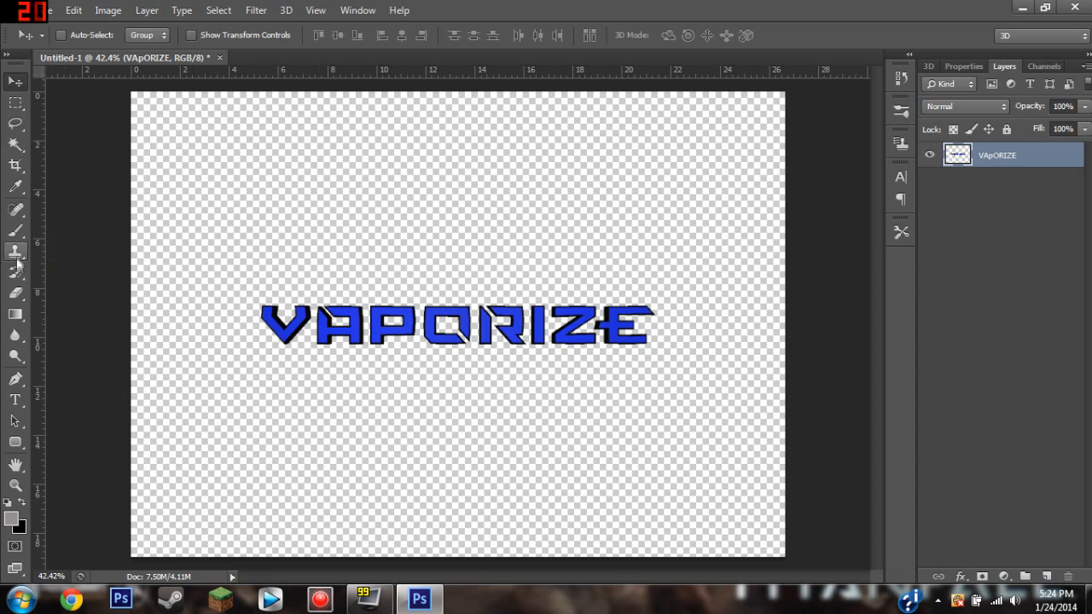
# Start saving the document under a new name as a PNG file named vaporize.
pyautogui.click(44, 10)
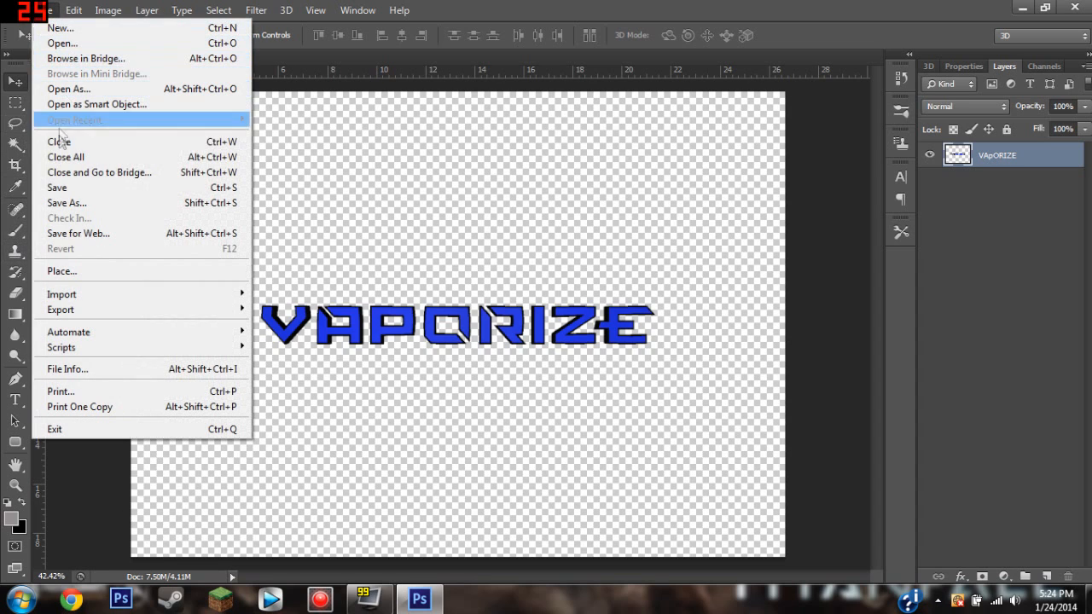
pyautogui.click(65, 203)
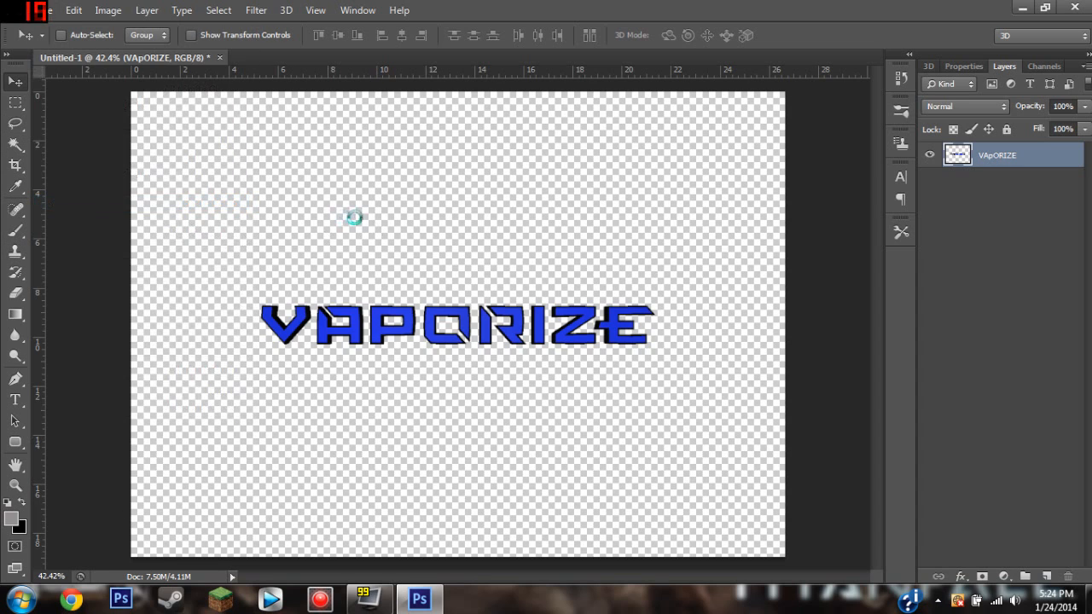
pyautogui.click(563, 381)
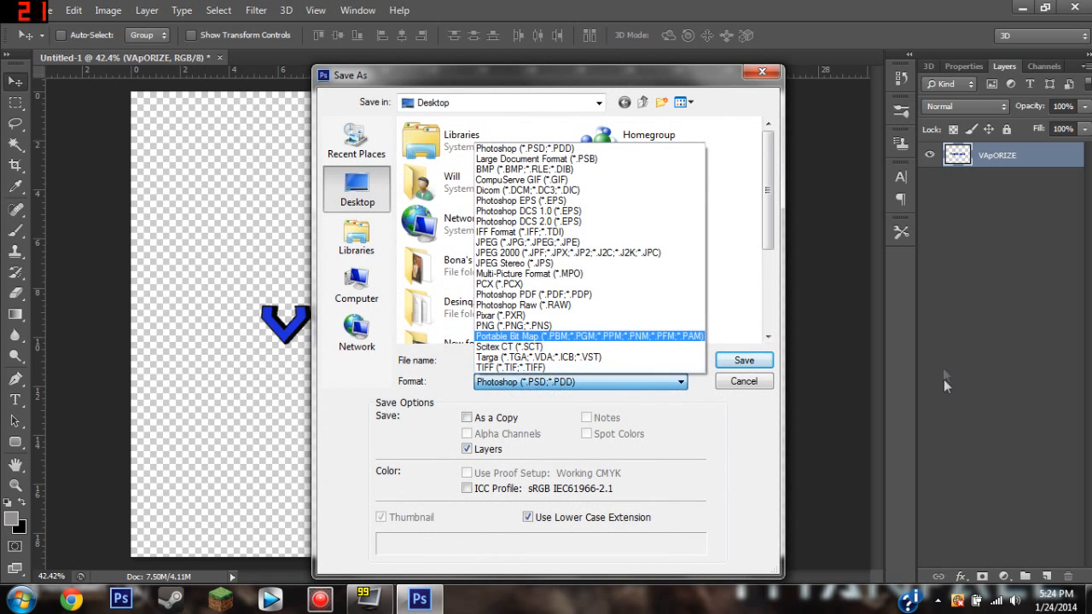
pyautogui.click(499, 325)
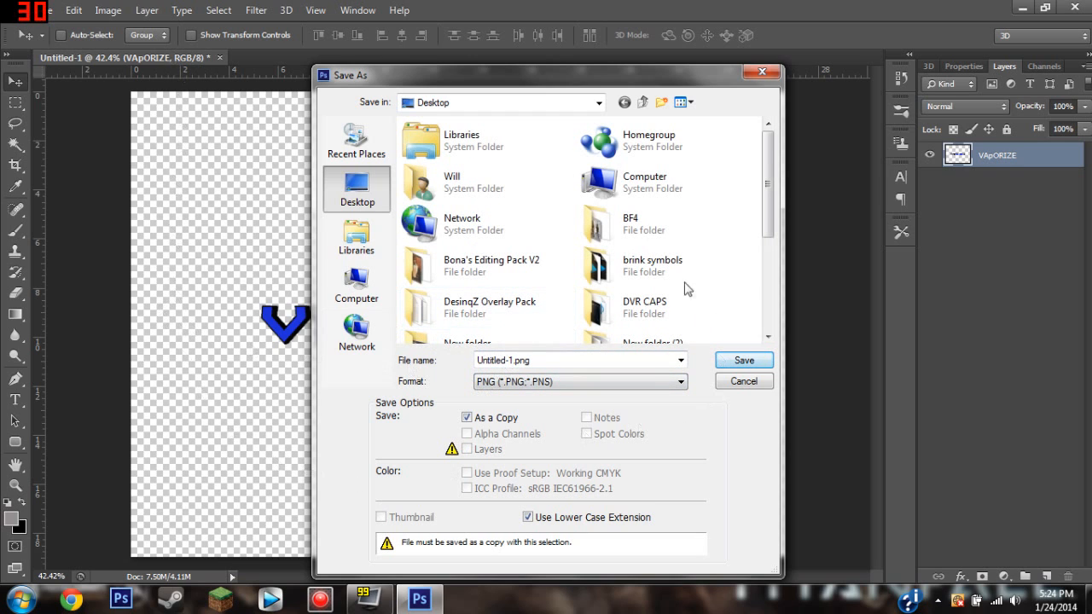
pyautogui.doubleClick(505, 360)
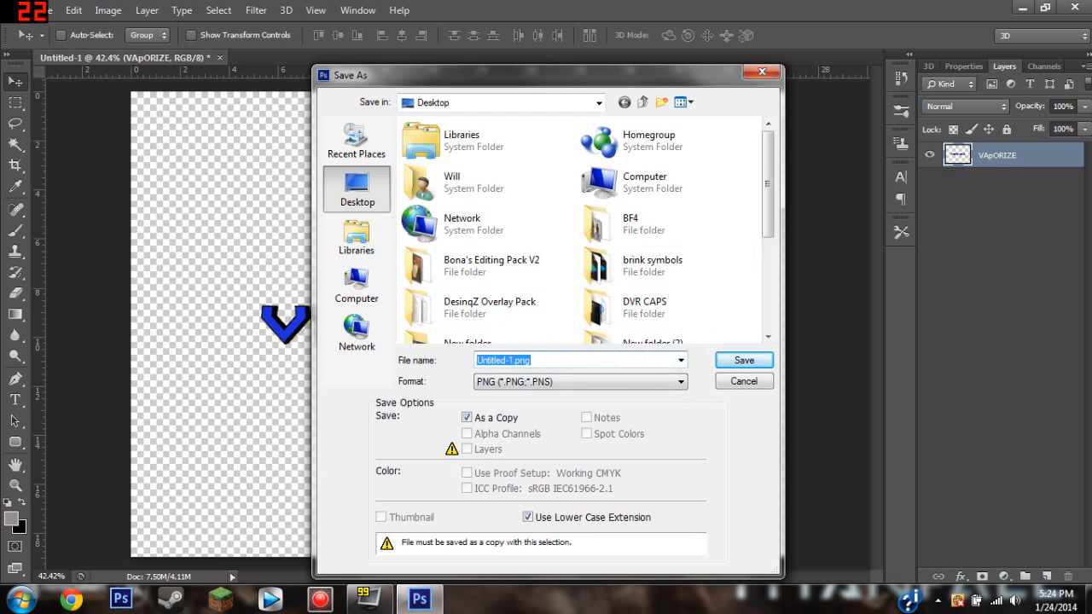
pyautogui.write('vaporize')
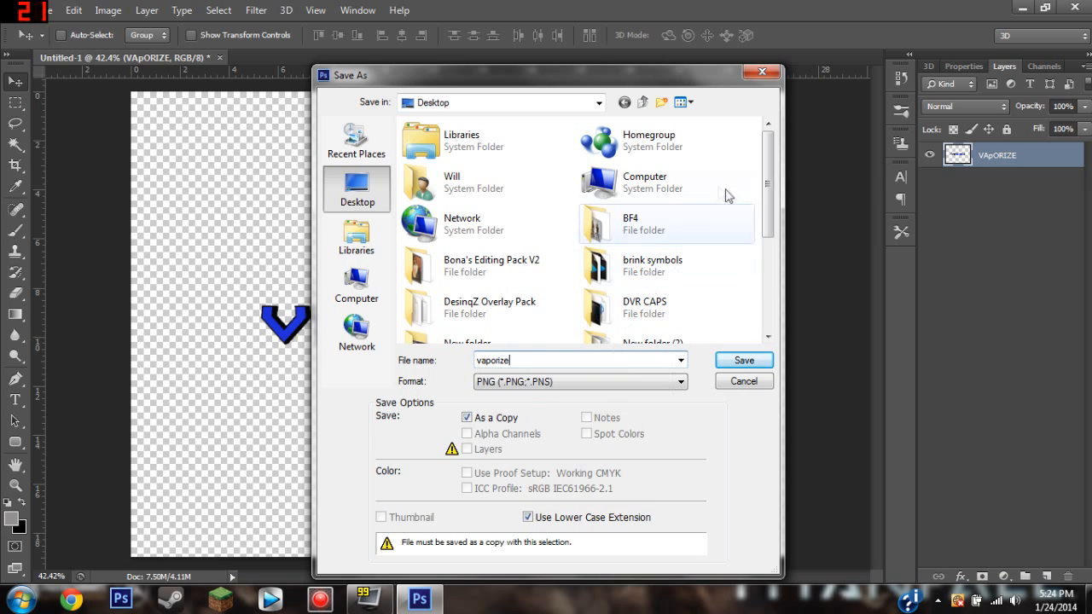
# Save the PNG in the brink symbols folder with Smallest / Slow compression and no interlacing.
pyautogui.click(664, 271)
pyautogui.click(682, 265)
pyautogui.doubleClick(680, 263)
pyautogui.click(730, 274)
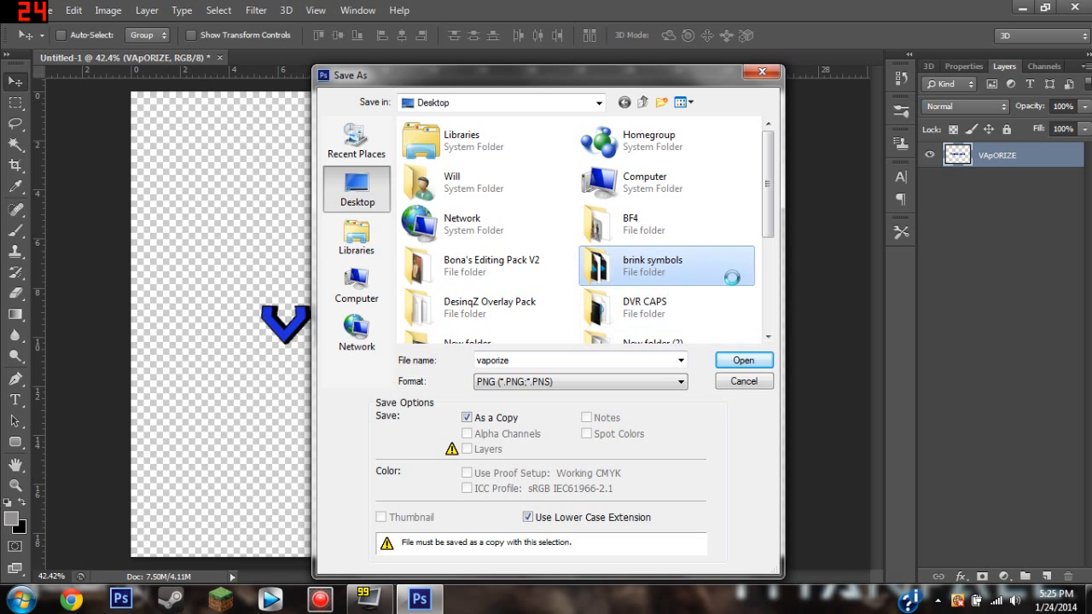
pyautogui.doubleClick(730, 275)
pyautogui.click(745, 365)
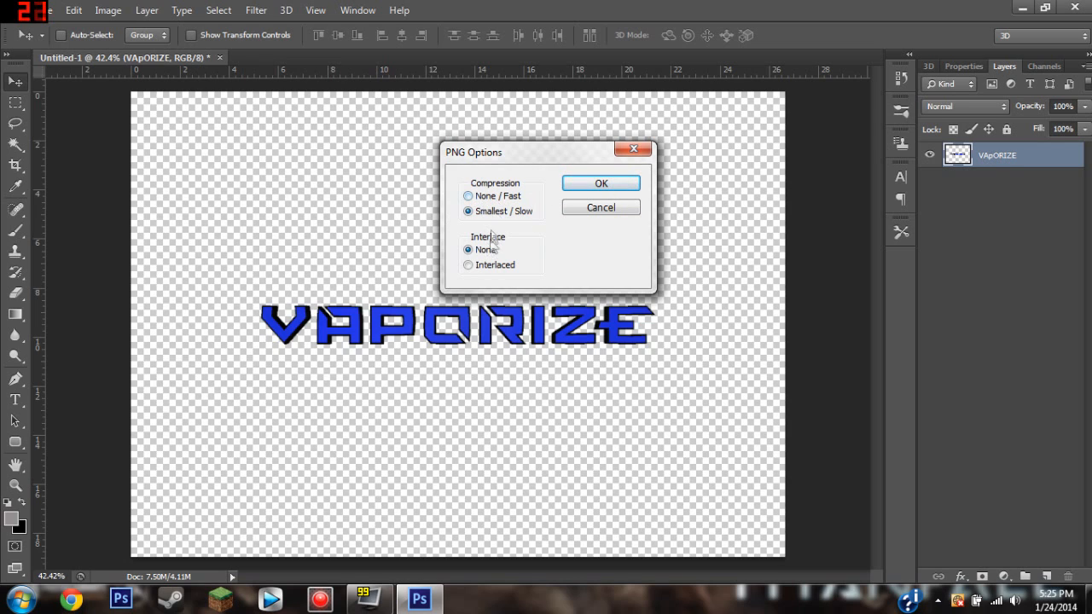
pyautogui.click(601, 185)
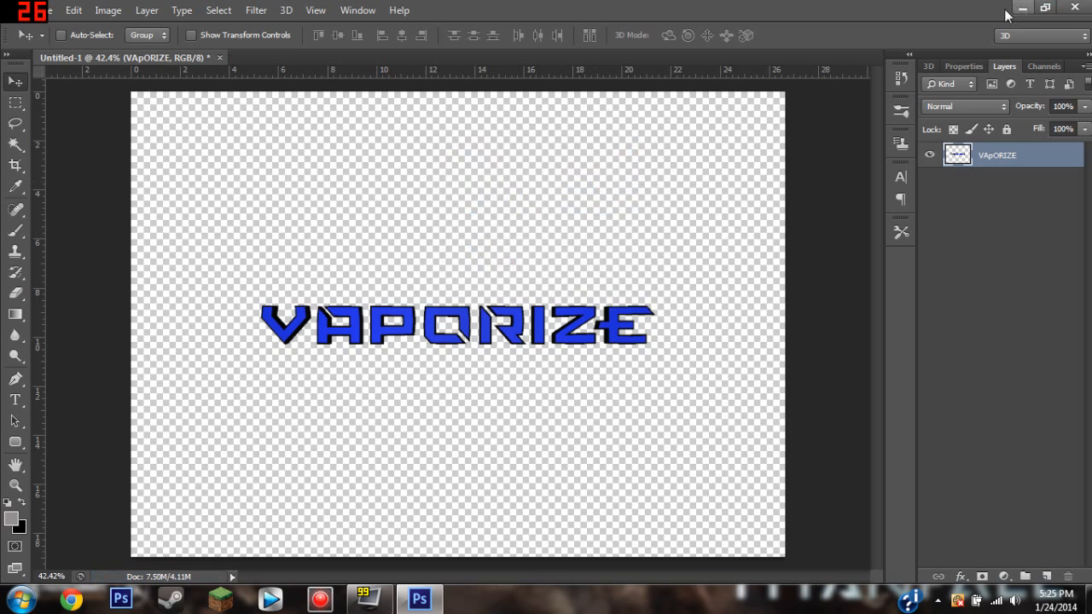